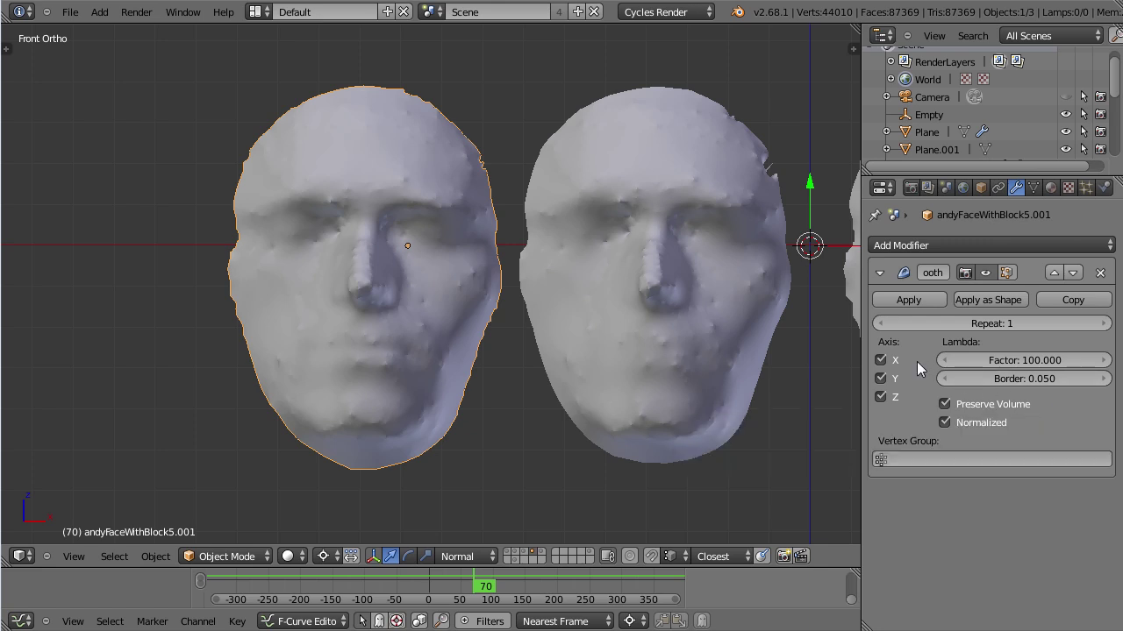
# Step: Select the right and left face scans in turn to compare their smoothing settings
pyautogui.rightClick(690, 202)
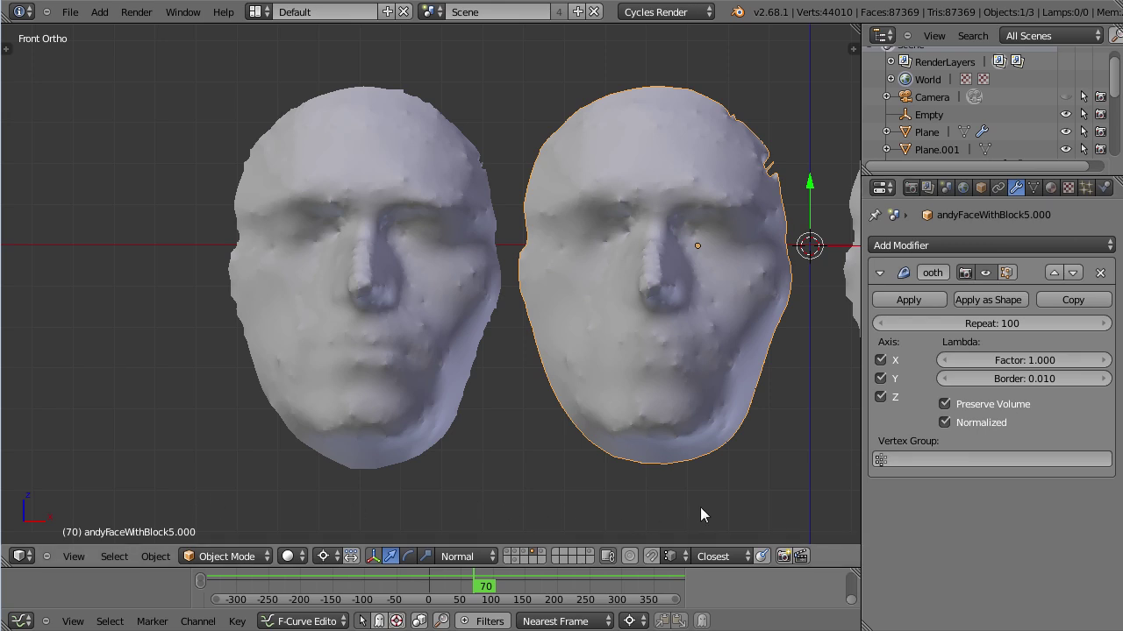
pyautogui.rightClick(386, 424)
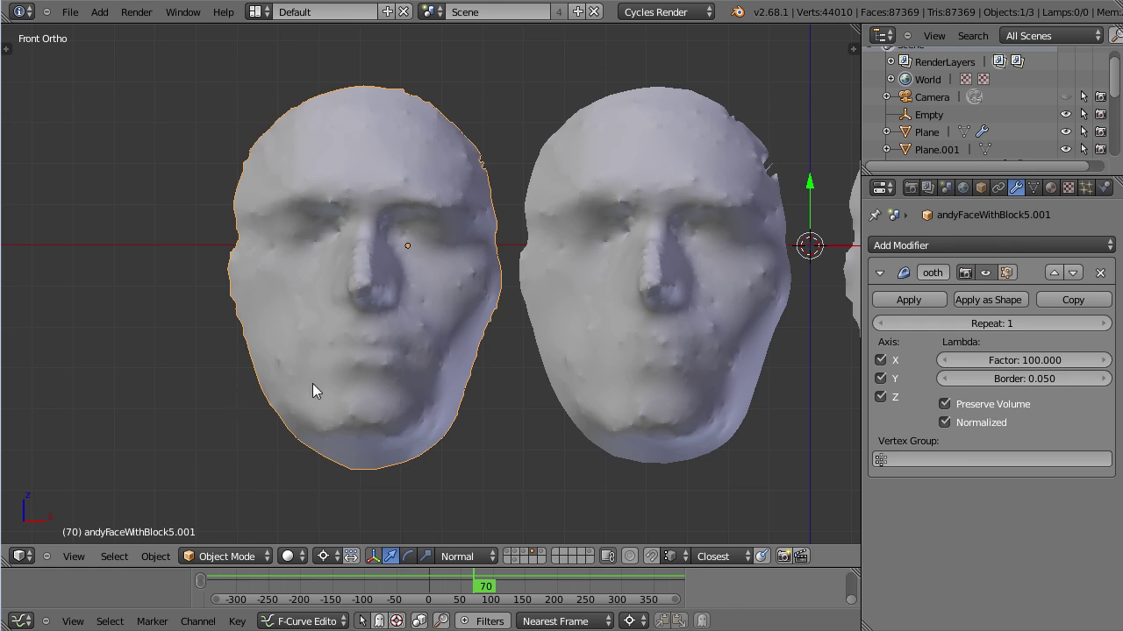
pyautogui.rightClick(708, 256)
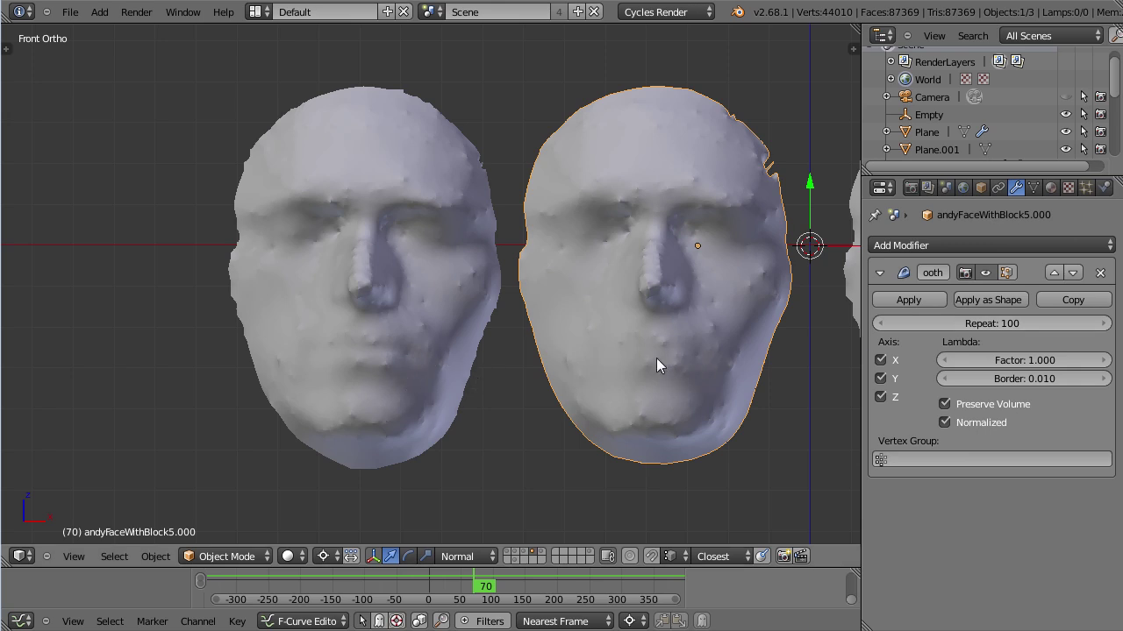
pyautogui.rightClick(326, 150)
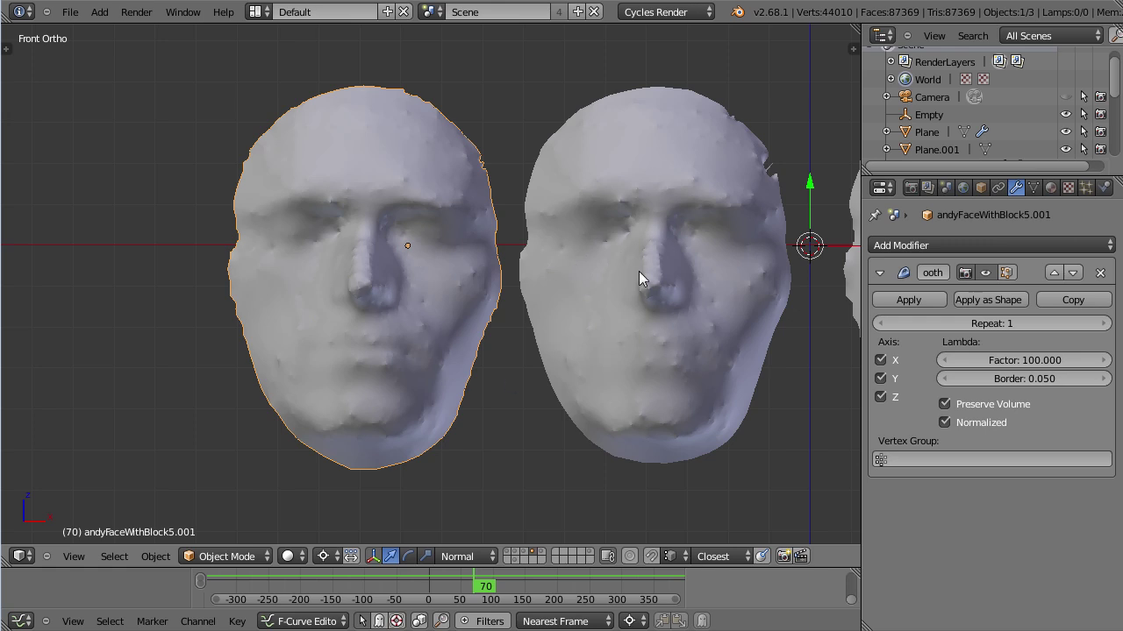
# Step: Hide and then restore the left face's smoothing to compare it with and without
pyautogui.click(986, 273)
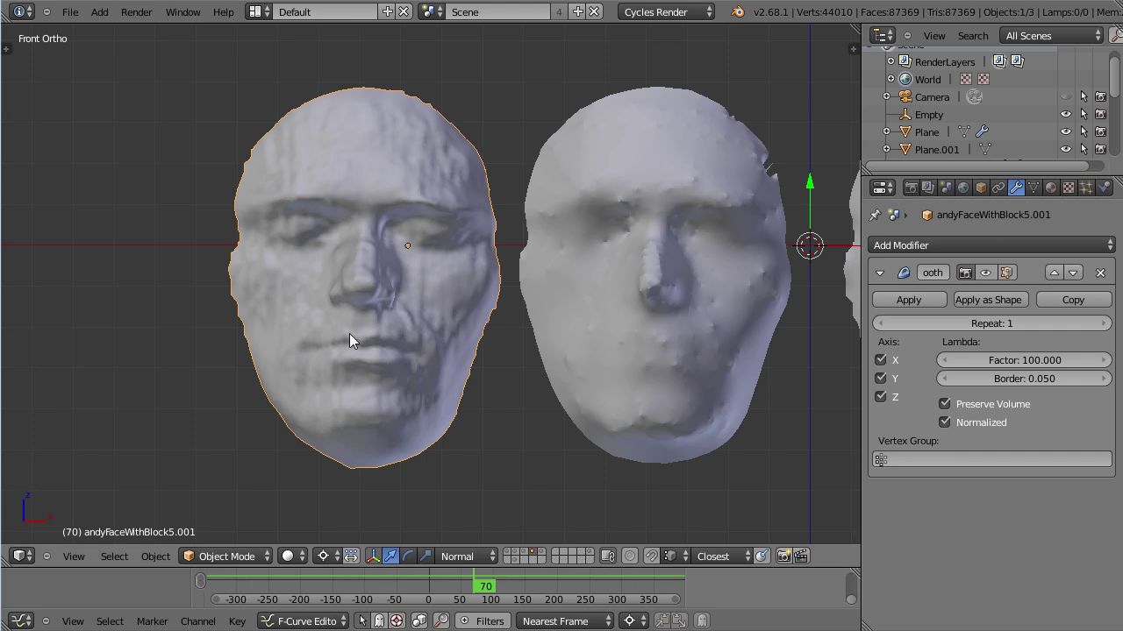
pyautogui.scroll(3, 423, 408)
pyautogui.scroll(-1, 455, 114)
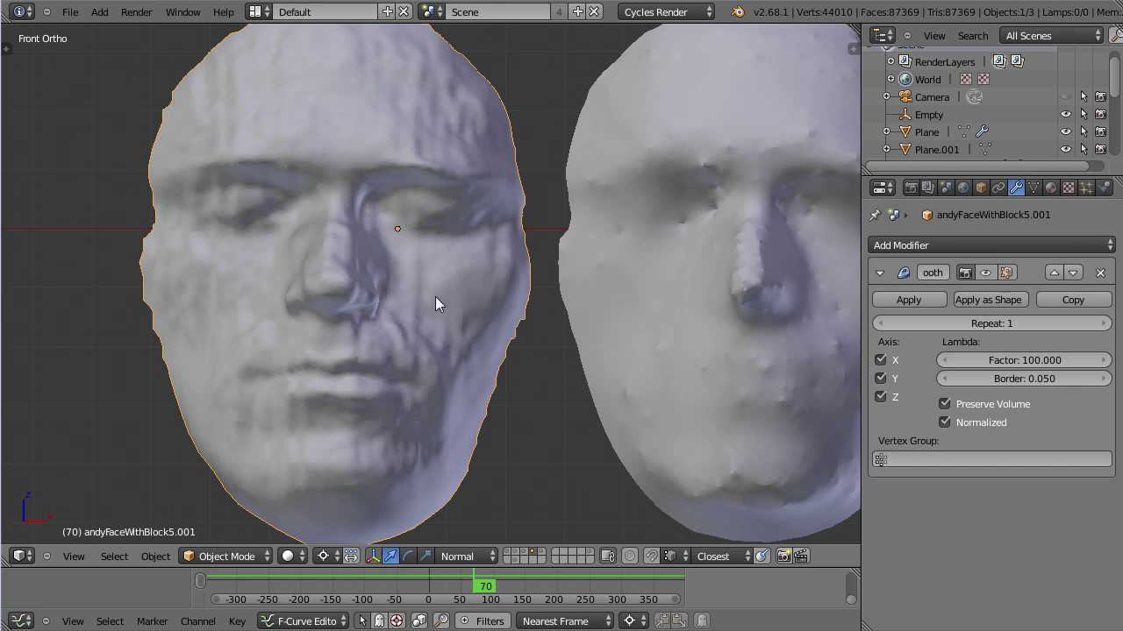
pyautogui.scroll(-1, 435, 296)
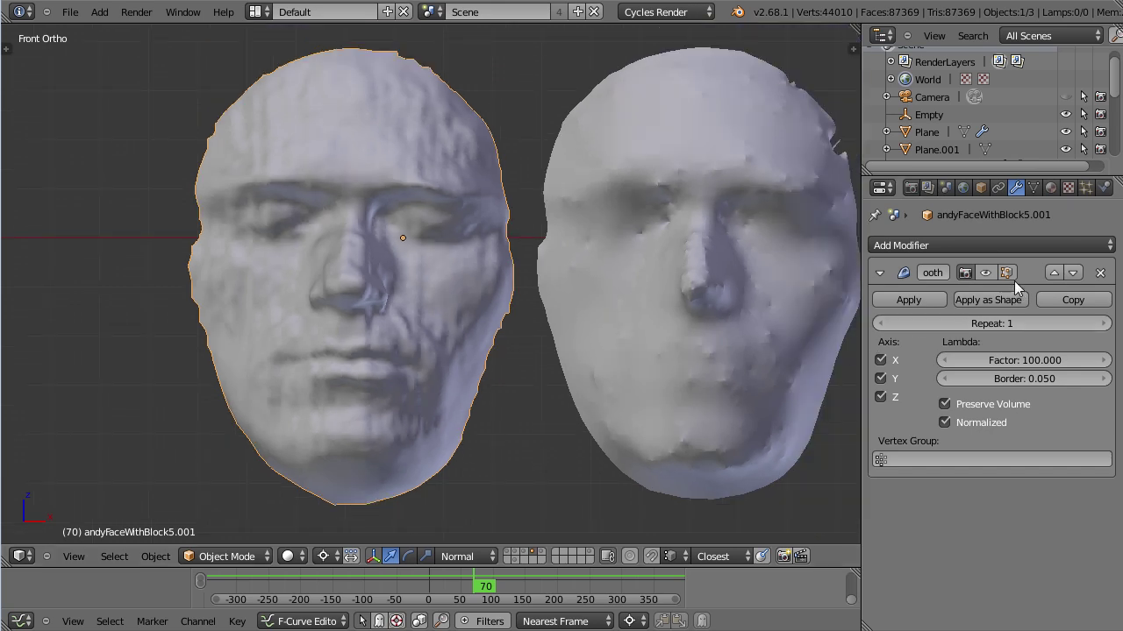
pyautogui.click(990, 271)
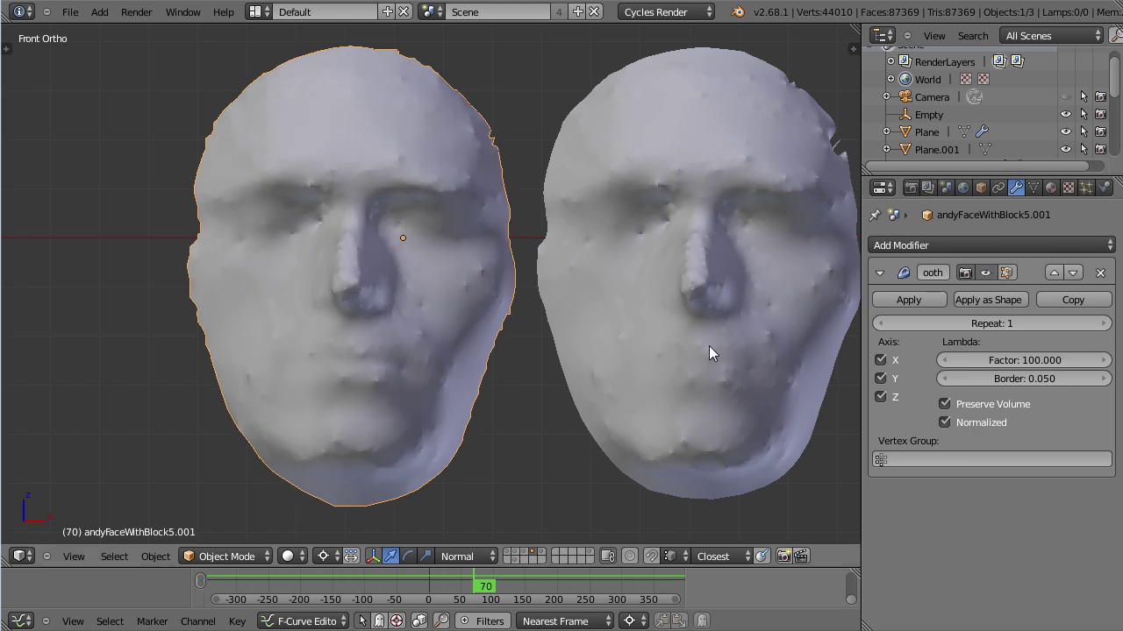
# Step: Pan to and select the third face scan, smoothed with Repeat 100, Factor 5.000, Border 0.000
pyautogui.scroll(-5, 708, 346)
pyautogui.keyDown('shift'); pyautogui.moveTo(698, 355); pyautogui.dragTo(558, 352, button='middle'); pyautogui.keyUp('shift')
pyautogui.rightClick(557, 352)
pyautogui.scroll(5, 558, 352)
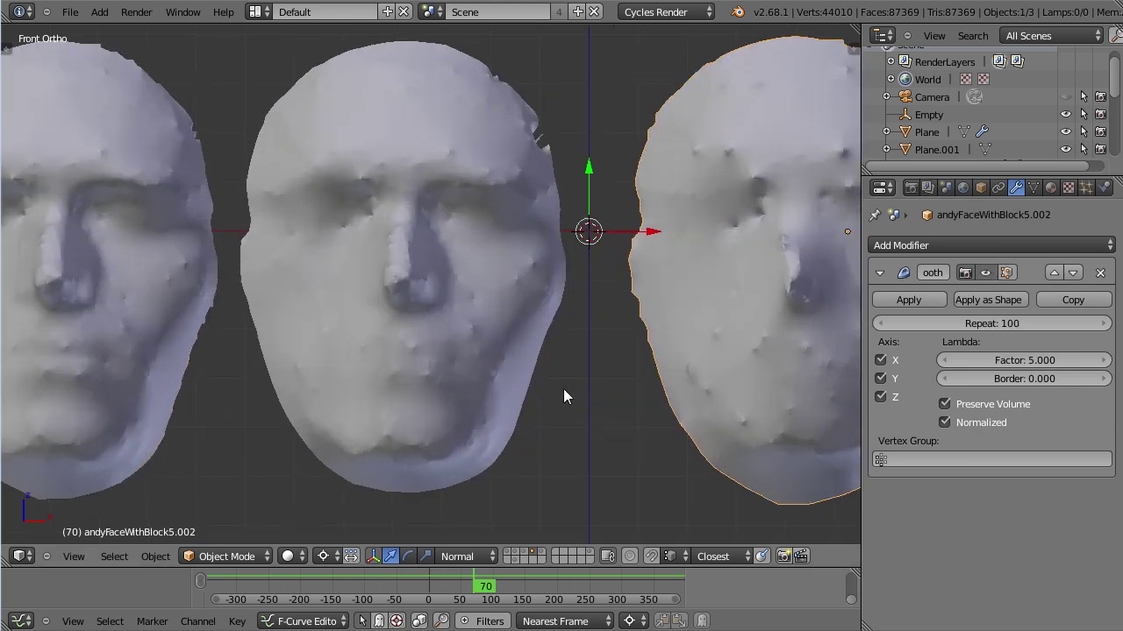
pyautogui.scroll(-2, 563, 389)
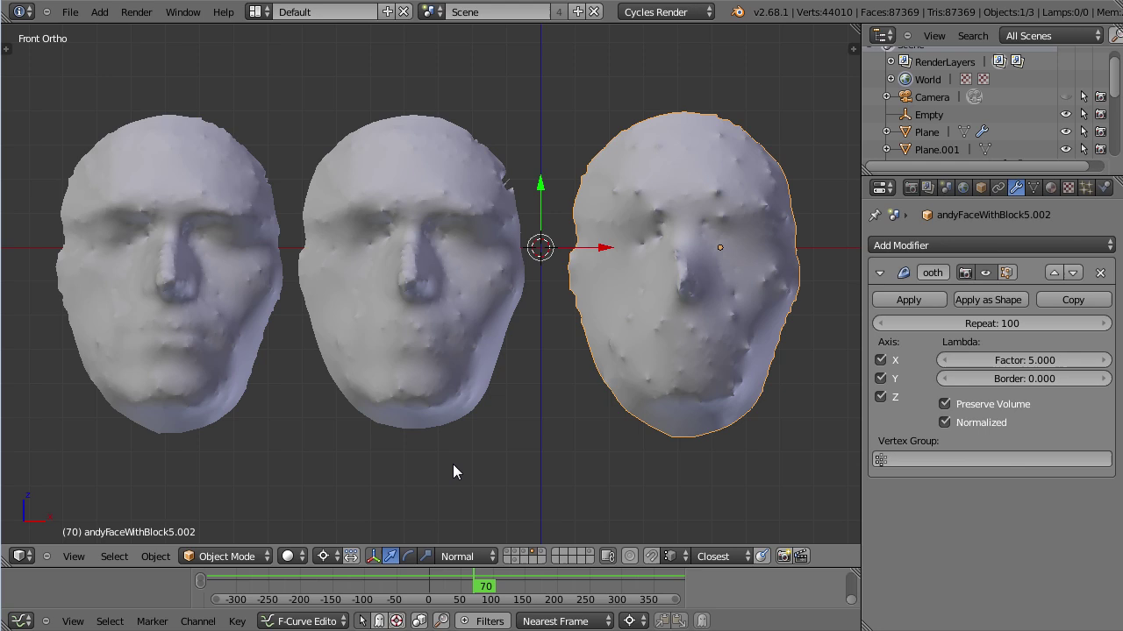
# Step: Show the glass's layer, select the glass, and toggle its smoothing off and back on
pyautogui.click(541, 551)
pyautogui.keyDown('shift'); pyautogui.moveTo(597, 324); pyautogui.dragTo(575, 395, button='middle'); pyautogui.keyUp('shift')
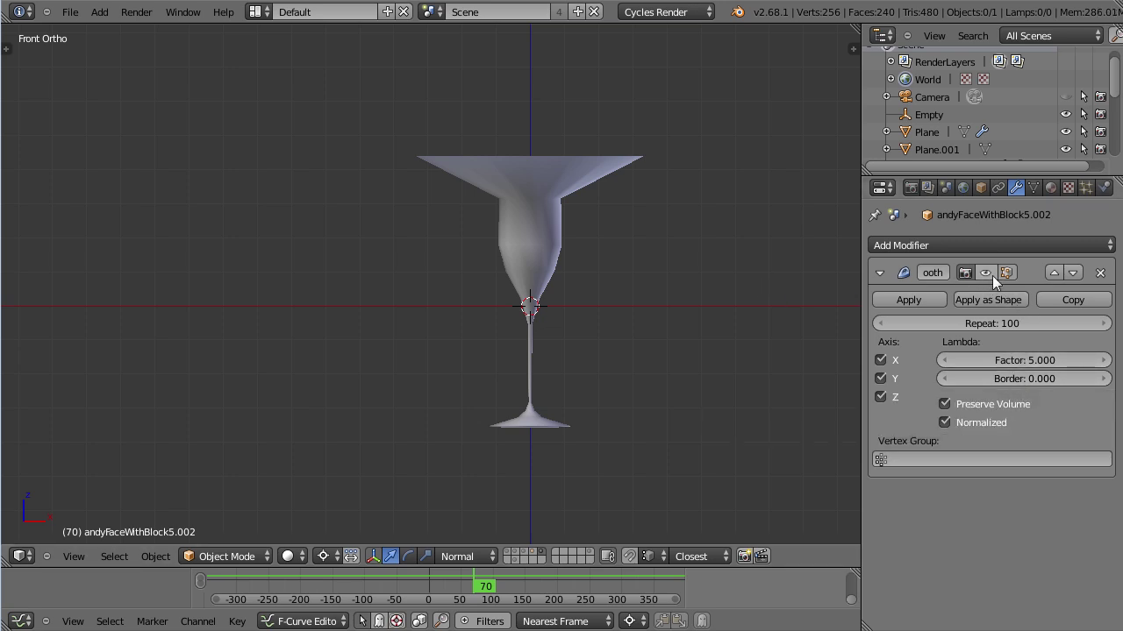
pyautogui.rightClick(613, 166)
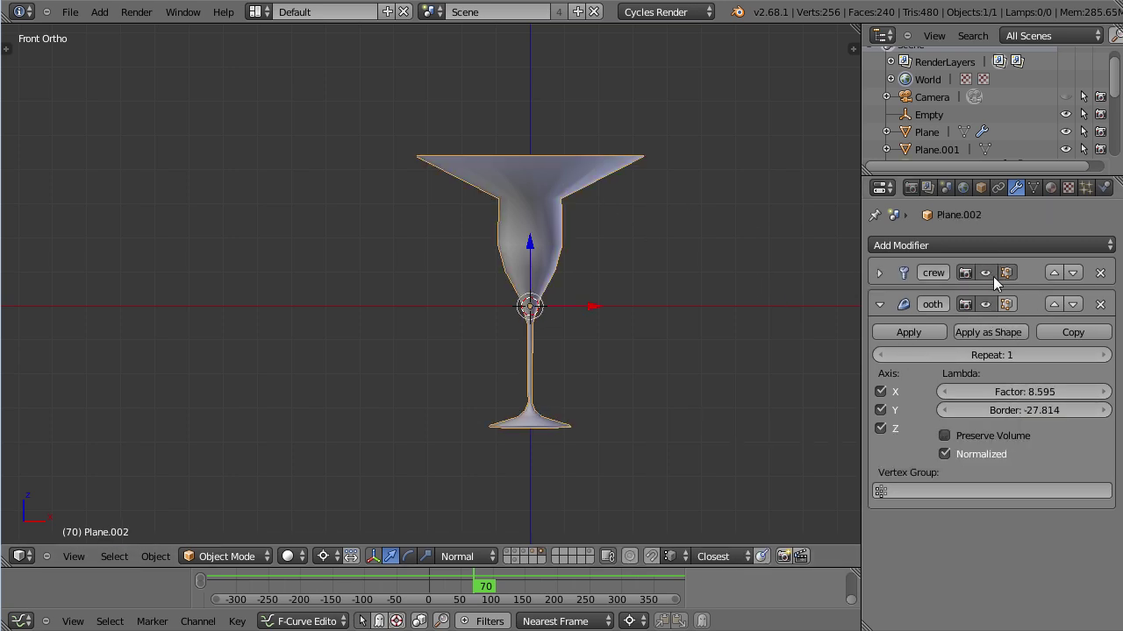
pyautogui.click(991, 304)
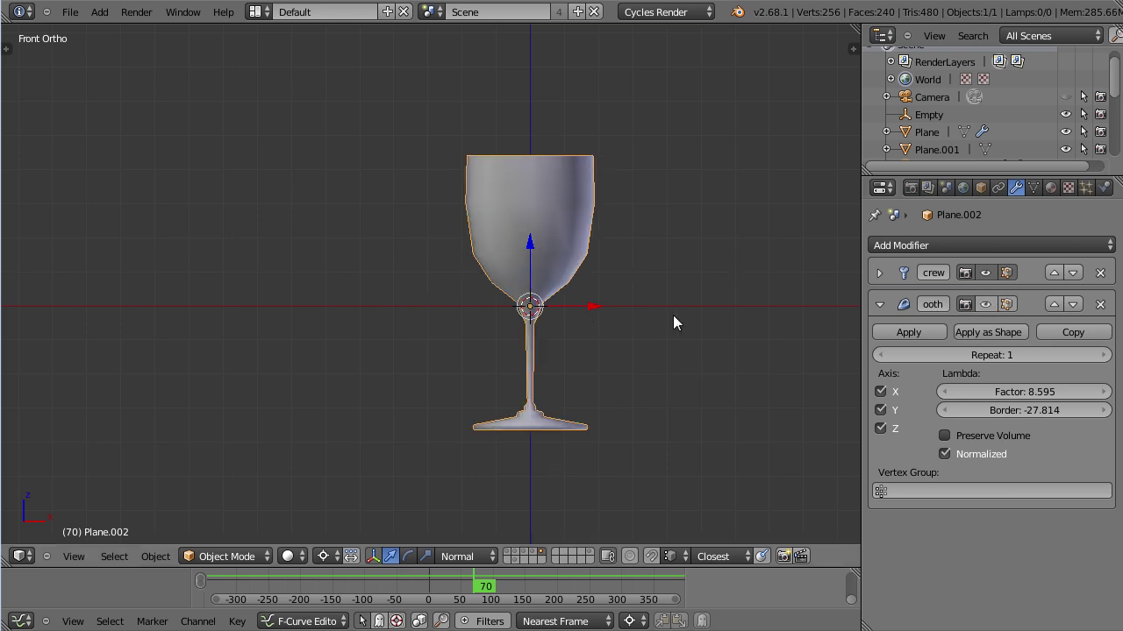
pyautogui.click(989, 305)
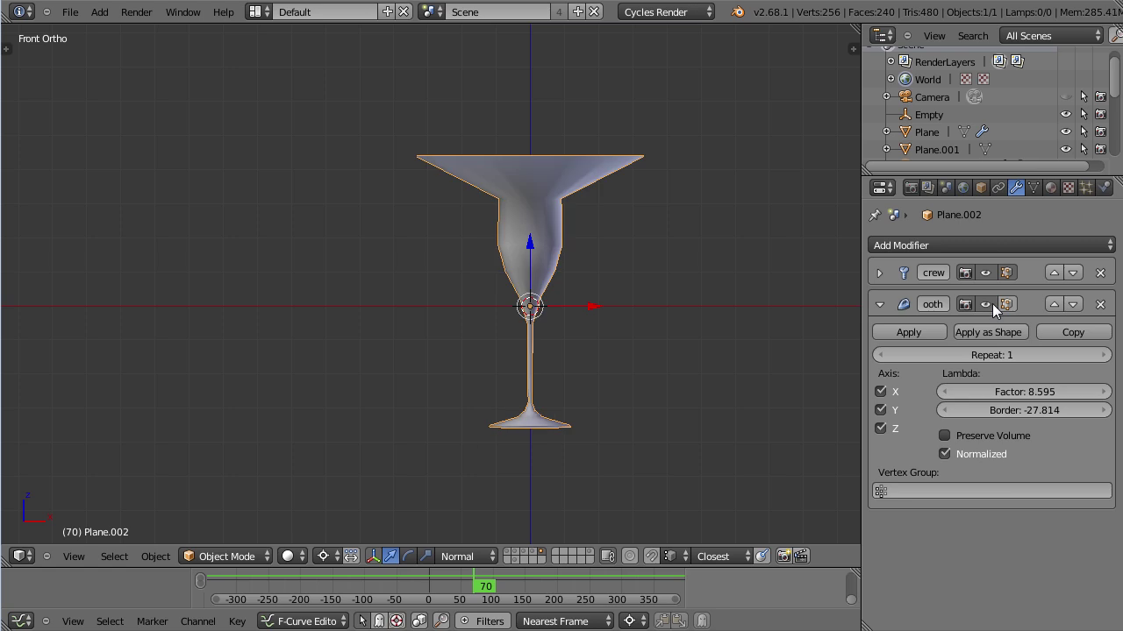
# Step: Set the glass's smoothing Factor to 0 and Border to 0
pyautogui.click(1027, 392)
pyautogui.write('0')
pyautogui.press('Return')
pyautogui.click(1024, 409)
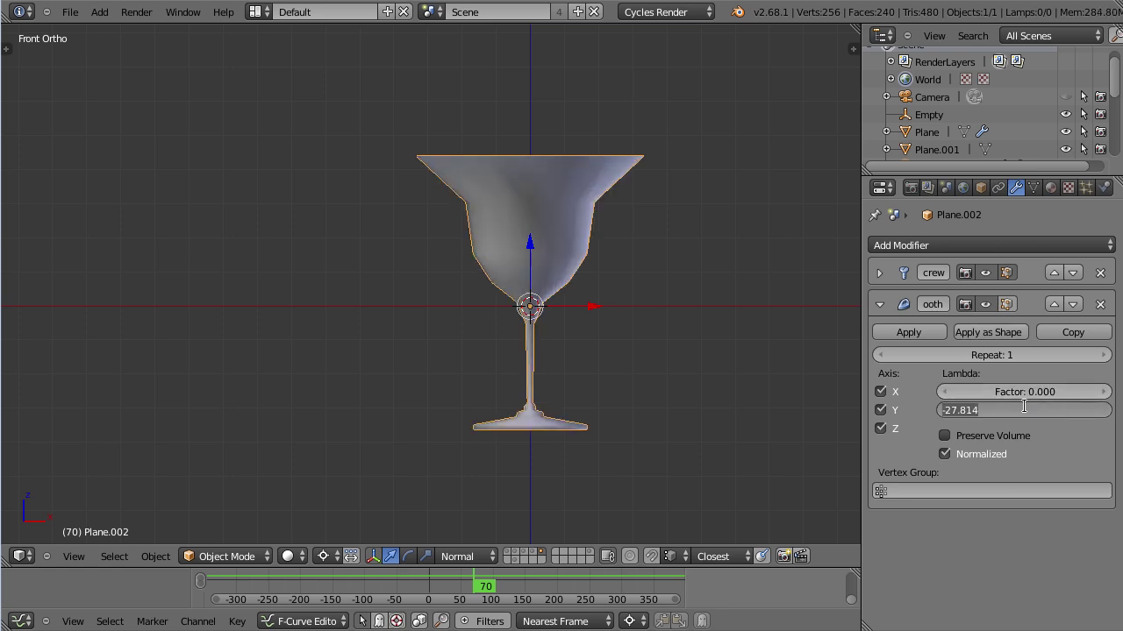
pyautogui.write('0')
pyautogui.press('Return')
# Step: Enter Repeat 25, then drag it down toward 22
pyautogui.scroll(1, 528, 211)
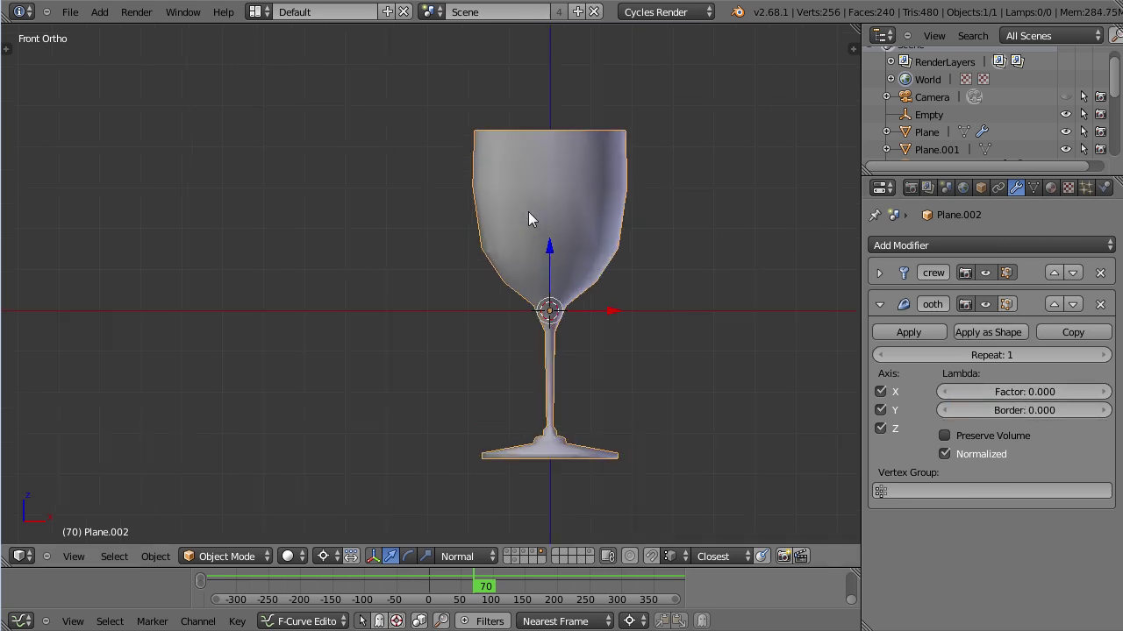
pyautogui.click(900, 354)
pyautogui.write('25')
pyautogui.press('Return')
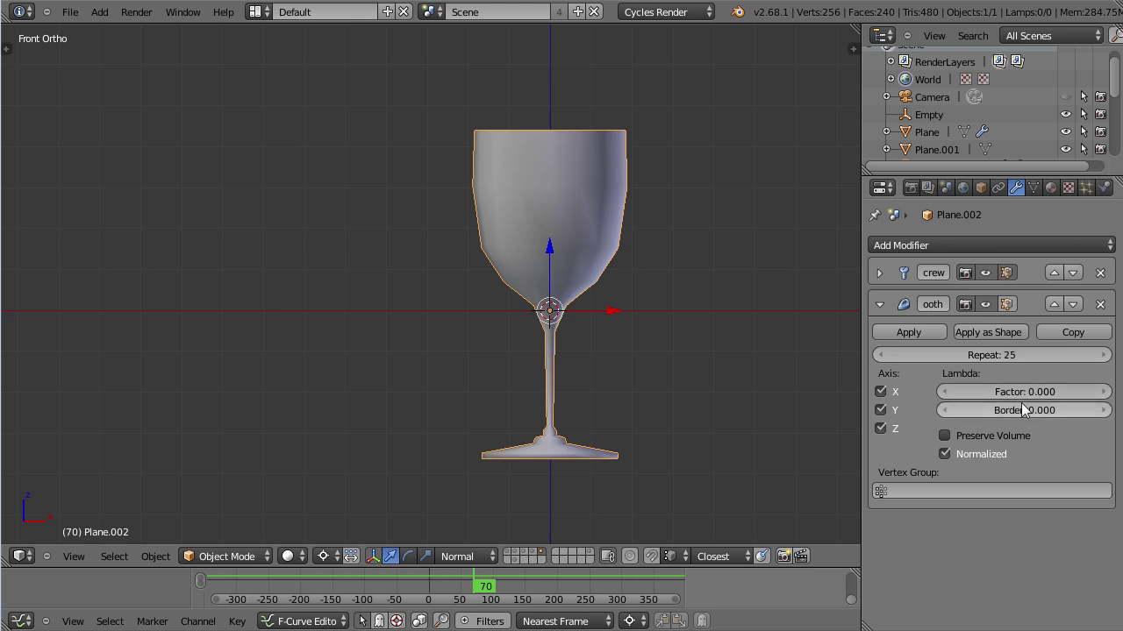
pyautogui.moveTo(959, 354); pyautogui.dragTo(1015, 353)
pyautogui.click(1018, 354)
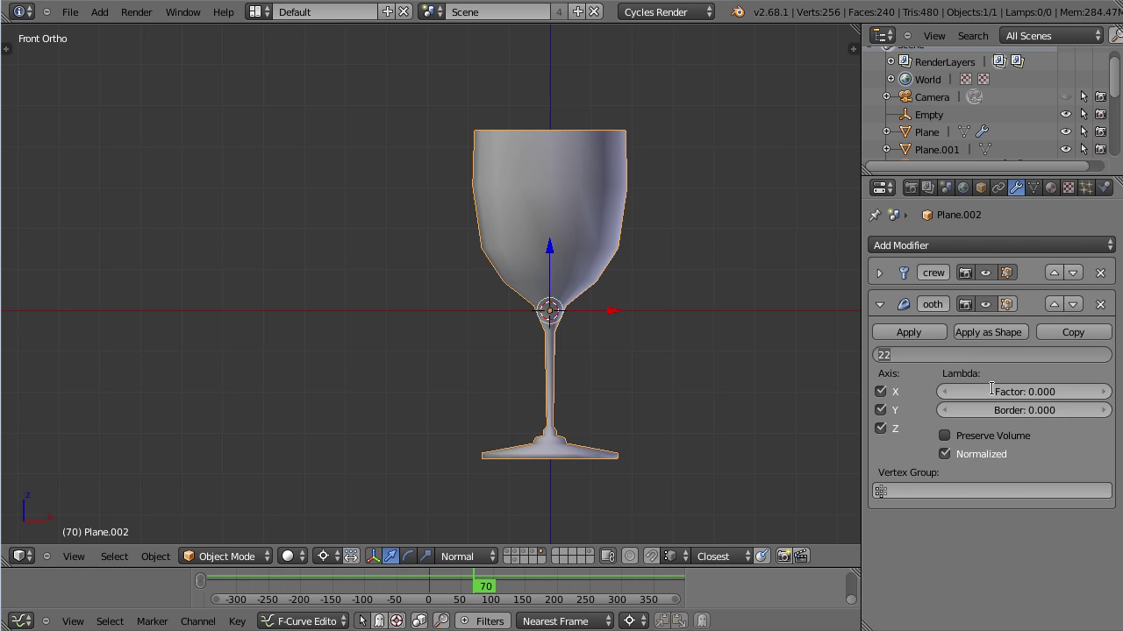
# Step: Go from Repeat 1 to Factor 0.792 and Repeat 8, then view the narrowed rim from above
pyautogui.write('1')
pyautogui.press('Return')
pyautogui.moveTo(992, 391); pyautogui.dragTo(986, 424)
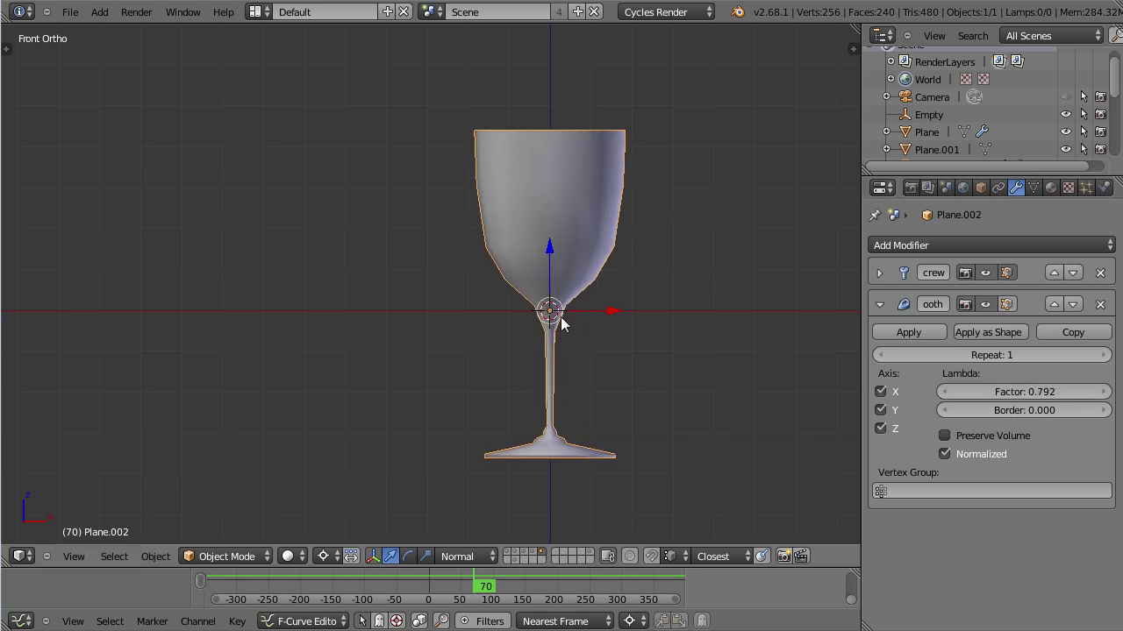
pyautogui.moveTo(996, 361); pyautogui.dragTo(888, 391)
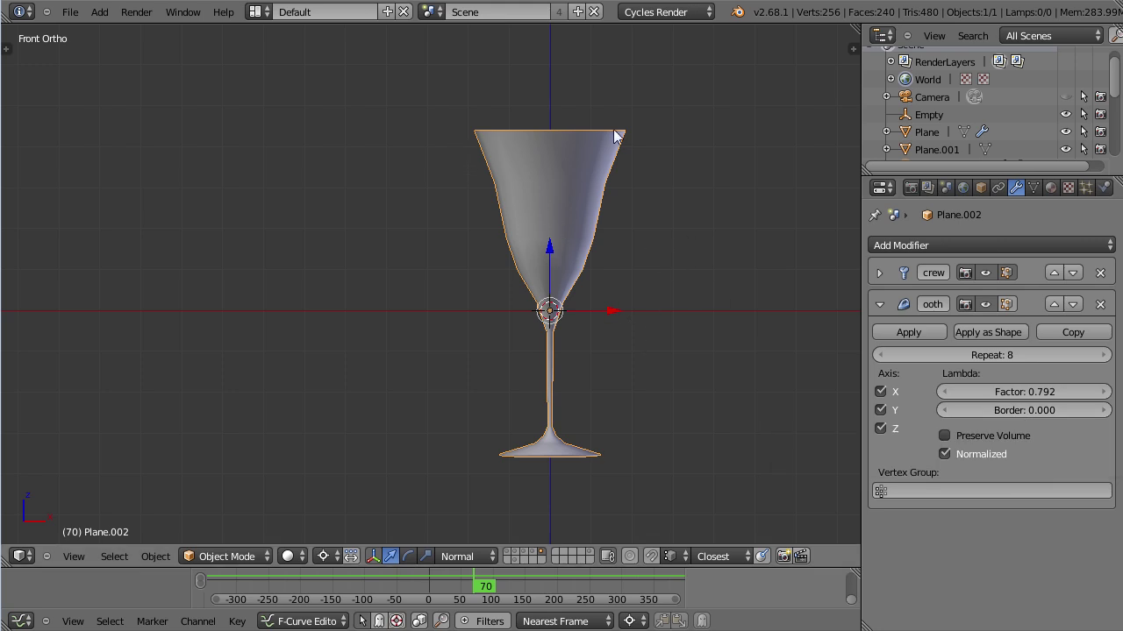
pyautogui.moveTo(613, 129); pyautogui.dragTo(617, 163, button='middle')
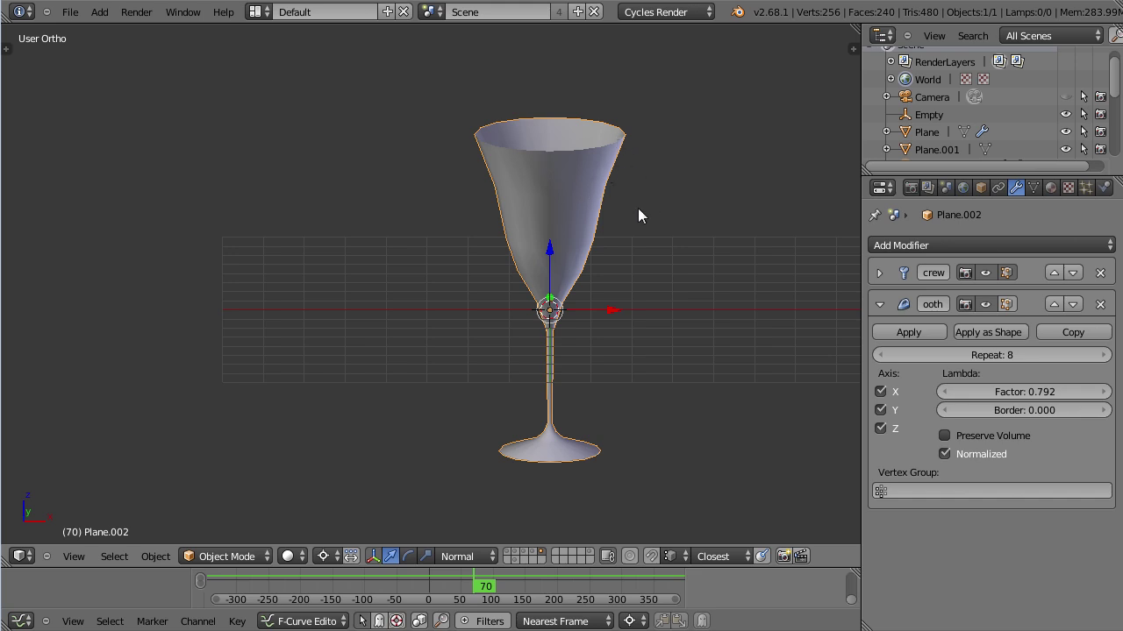
pyautogui.press('Tab')
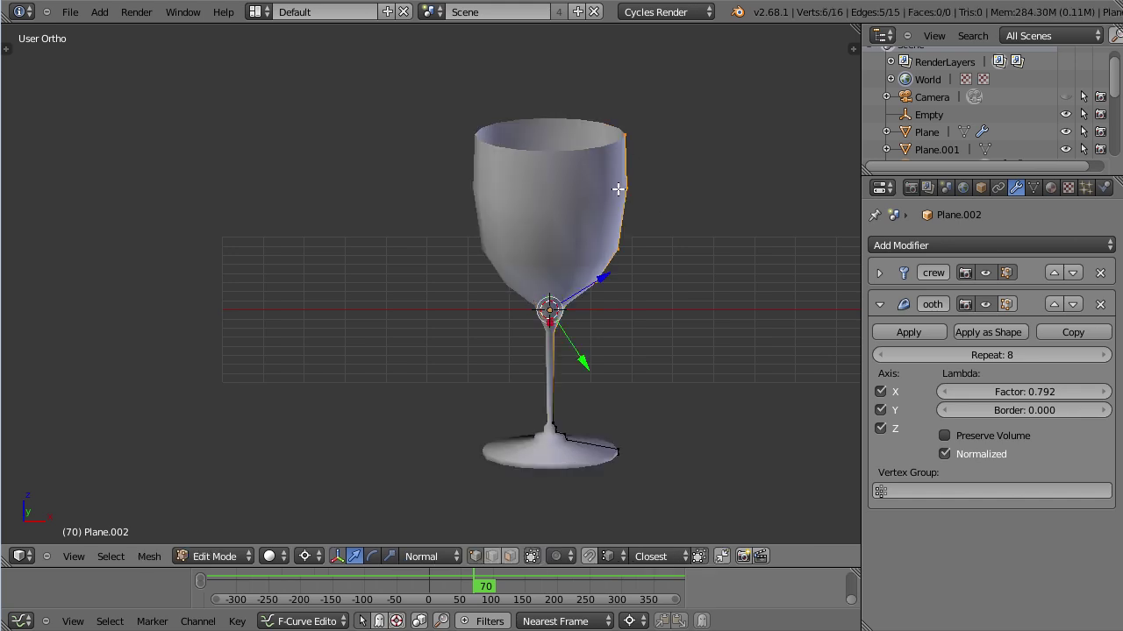
pyautogui.moveTo(627, 226); pyautogui.dragTo(640, 131, button='middle')
pyautogui.scroll(5, 649, 193)
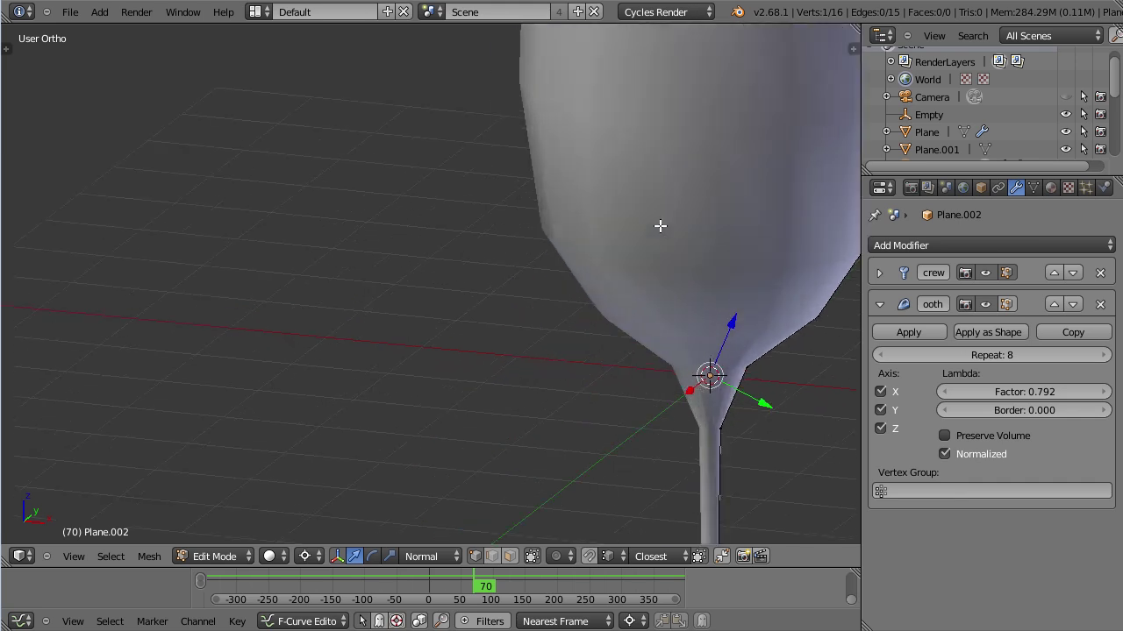
pyautogui.keyDown('shift'); pyautogui.moveTo(659, 225); pyautogui.dragTo(549, 288, button='middle'); pyautogui.keyUp('shift')
pyautogui.scroll(-3, 617, 180)
pyautogui.press('KP_7')
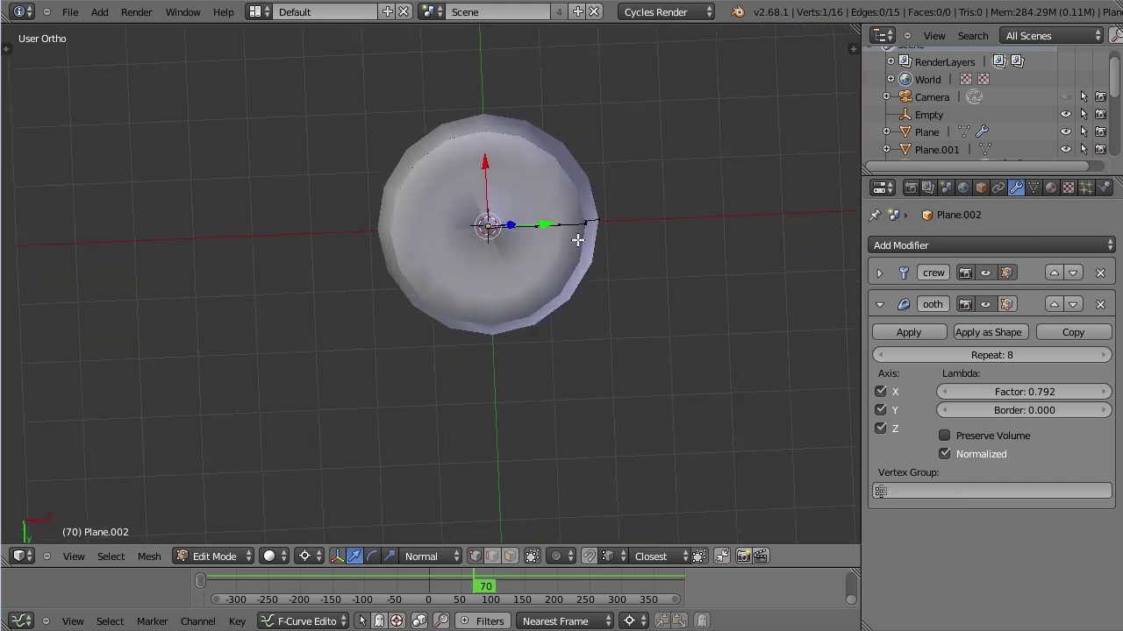
pyautogui.press('KP_2')
pyautogui.moveTo(515, 260); pyautogui.dragTo(534, 343, button='middle')
pyautogui.press('Tab')
pyautogui.press('KP_1')
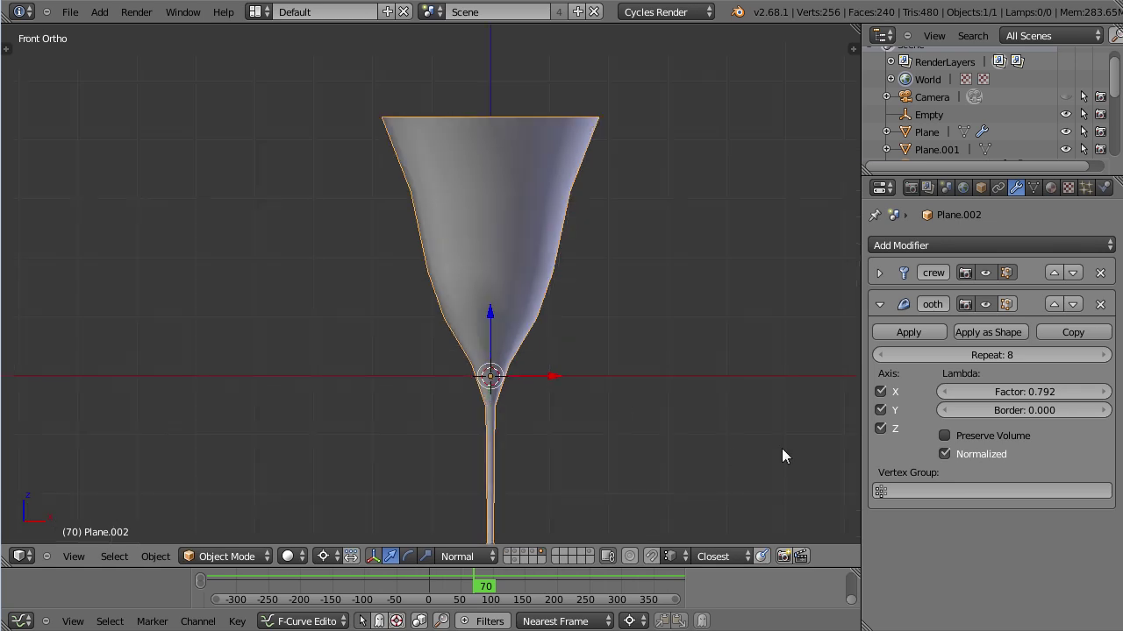
# Step: Drag the glass's Border through negative values to settle at 0.032, with Factor -0.032
pyautogui.moveTo(990, 410); pyautogui.dragTo(886, 409)
pyautogui.scroll(-4, 600, 345)
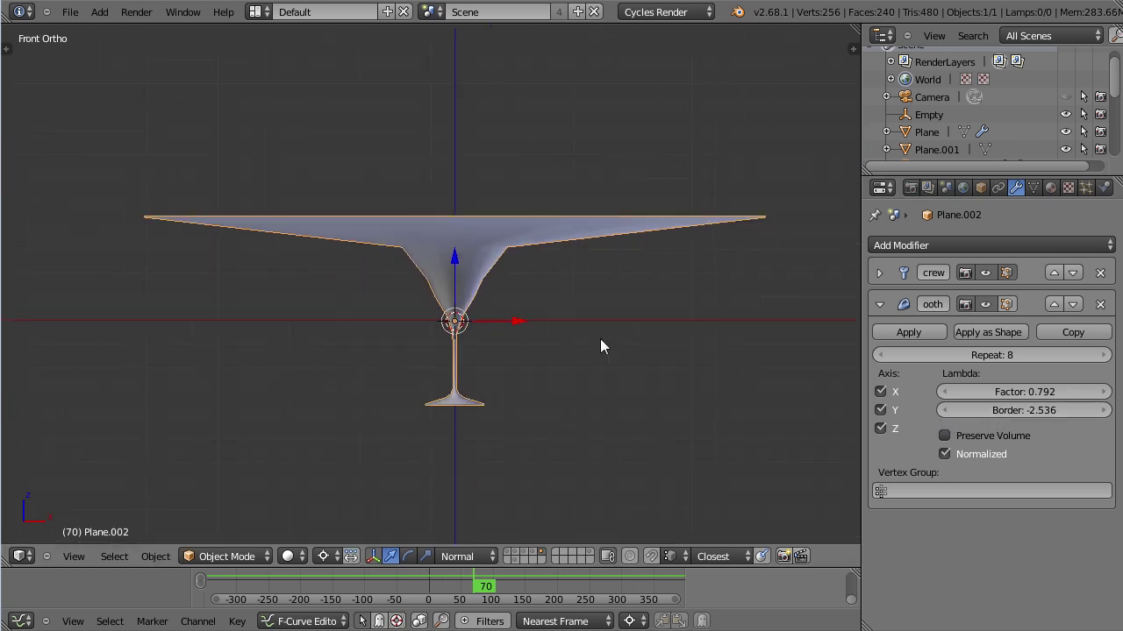
pyautogui.moveTo(1034, 412); pyautogui.dragTo(1006, 417)
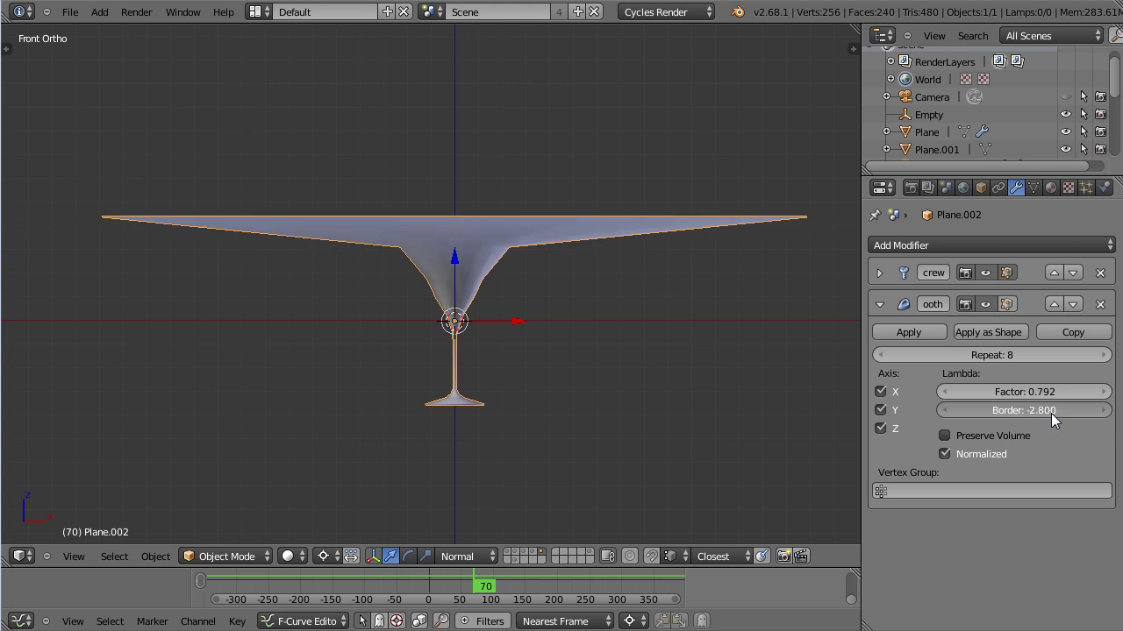
pyautogui.moveTo(1050, 413)
pyautogui.mouseDown()
pyautogui.moveTo(1068, 414)
pyautogui.moveTo(1012, 418)
pyautogui.moveTo(1037, 416)
pyautogui.mouseUp()
pyautogui.scroll(1, 580, 367)
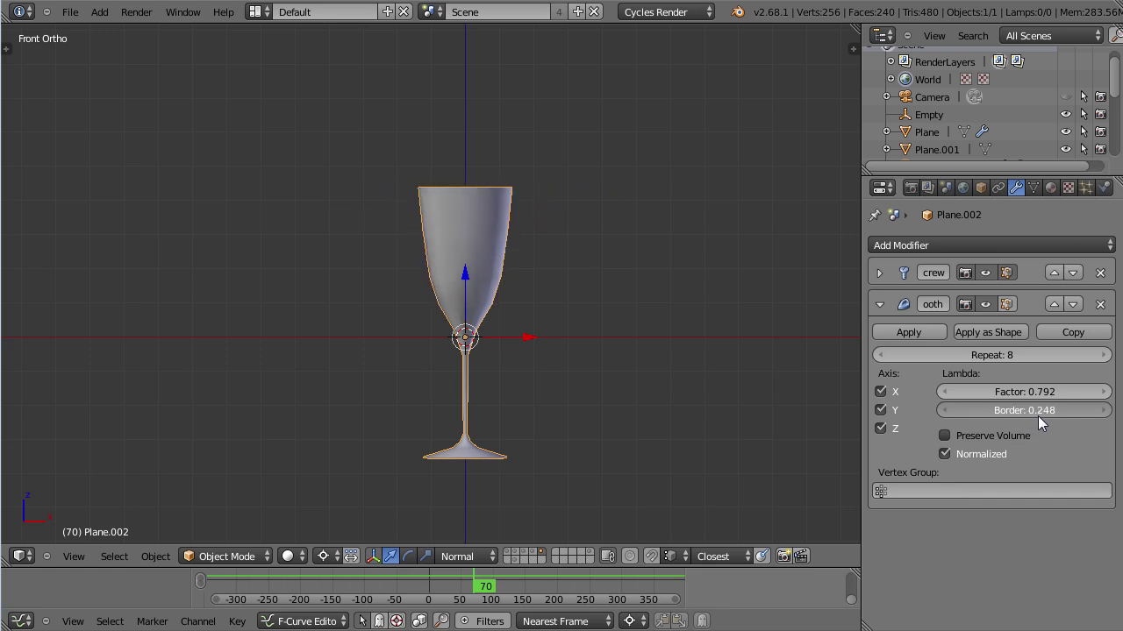
pyautogui.scroll(1, 692, 359)
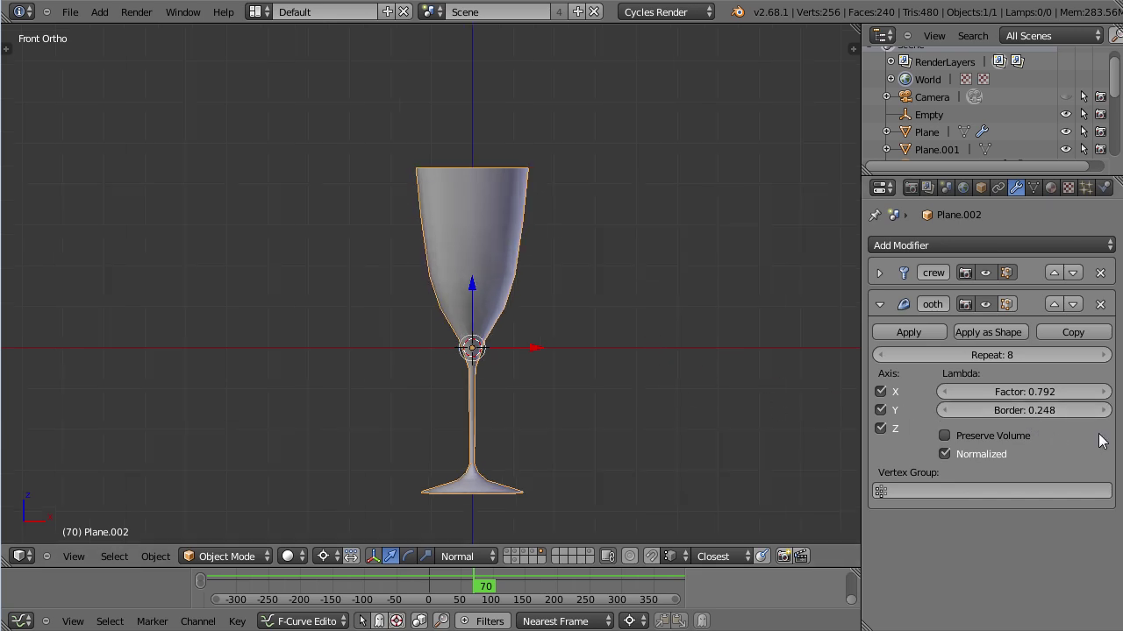
pyautogui.moveTo(1033, 414)
pyautogui.mouseDown()
pyautogui.moveTo(1049, 412)
pyautogui.moveTo(1021, 415)
pyautogui.moveTo(1062, 414)
pyautogui.moveTo(1004, 419)
pyautogui.moveTo(1039, 414)
pyautogui.moveTo(1013, 396)
pyautogui.moveTo(1046, 399)
pyautogui.moveTo(1023, 404)
pyautogui.moveTo(1038, 403)
pyautogui.mouseUp()
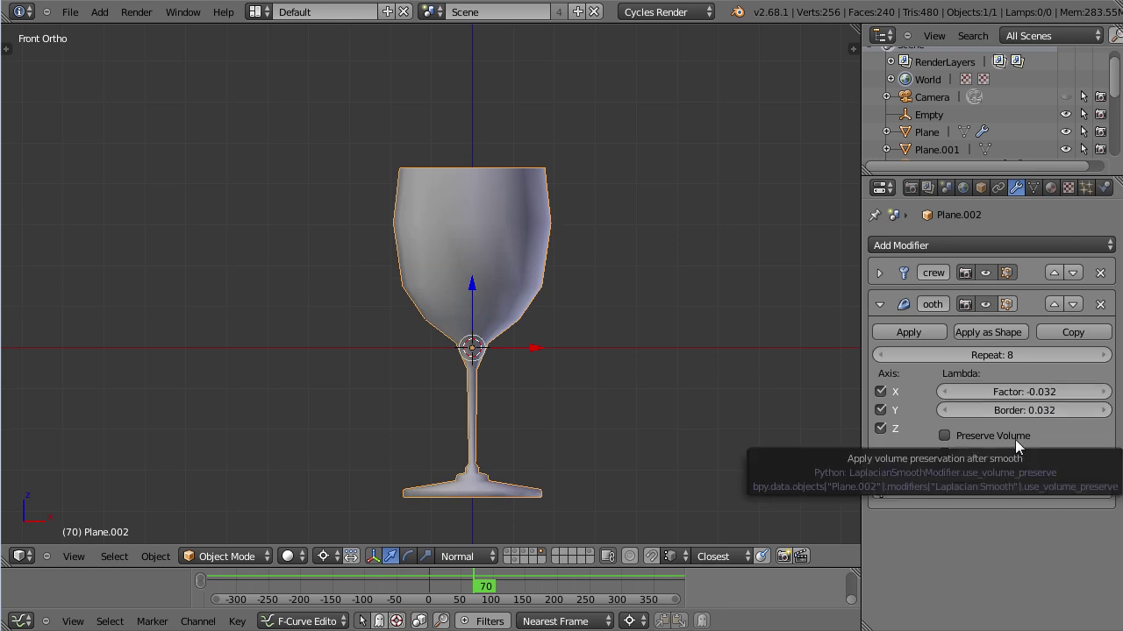
# Step: Turn on Preserve Volume for the glass's Laplacian smoothing
pyautogui.click(1015, 440)
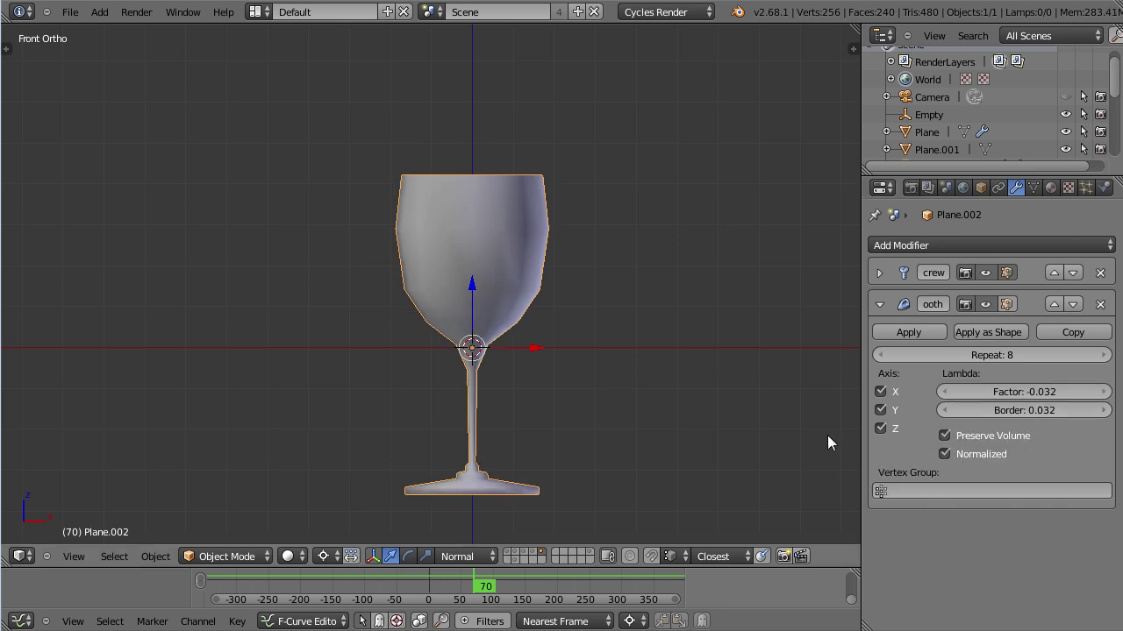
pyautogui.scroll(-1, 606, 439)
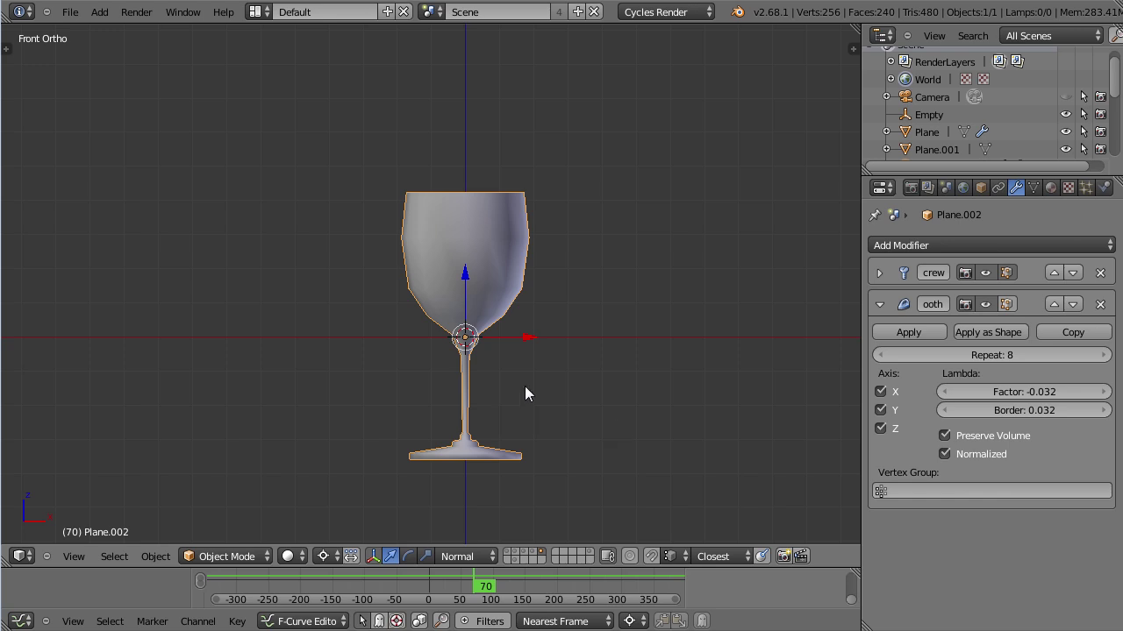
pyautogui.scroll(-2, 528, 386)
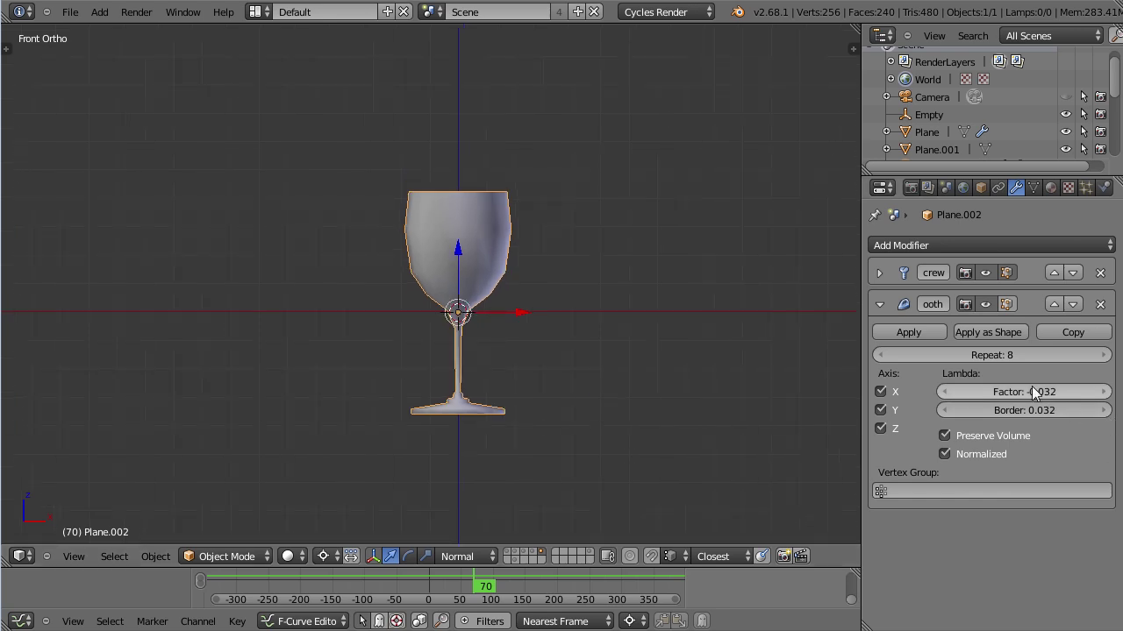
# Step: Try several Factor values on the glass, ending at -0.160 for a rounded goblet bowl
pyautogui.moveTo(1031, 391)
pyautogui.mouseDown()
pyautogui.moveTo(1053, 390)
pyautogui.moveTo(1041, 391)
pyautogui.mouseUp()
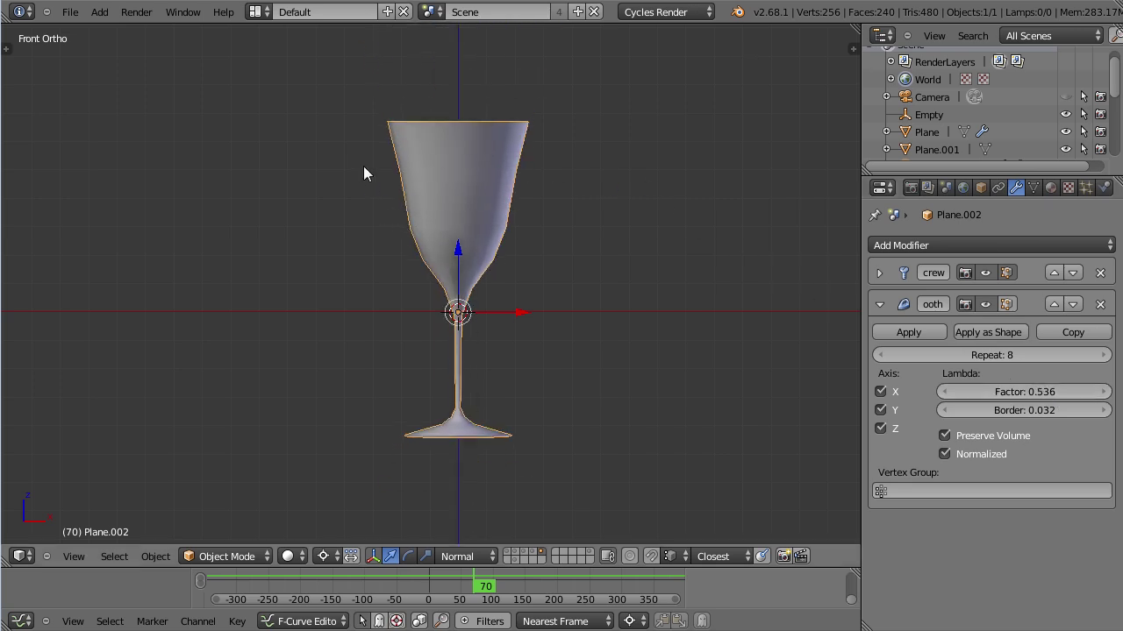
pyautogui.moveTo(1059, 390); pyautogui.dragTo(1036, 400)
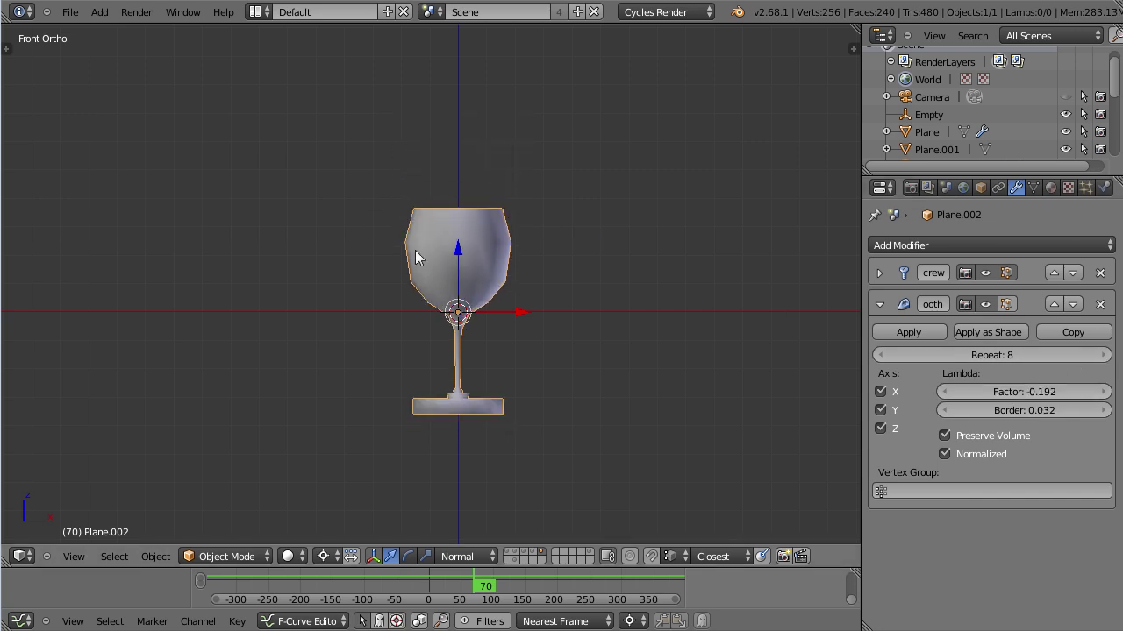
pyautogui.moveTo(1030, 399); pyautogui.dragTo(1049, 399)
pyautogui.scroll(-2, 722, 376)
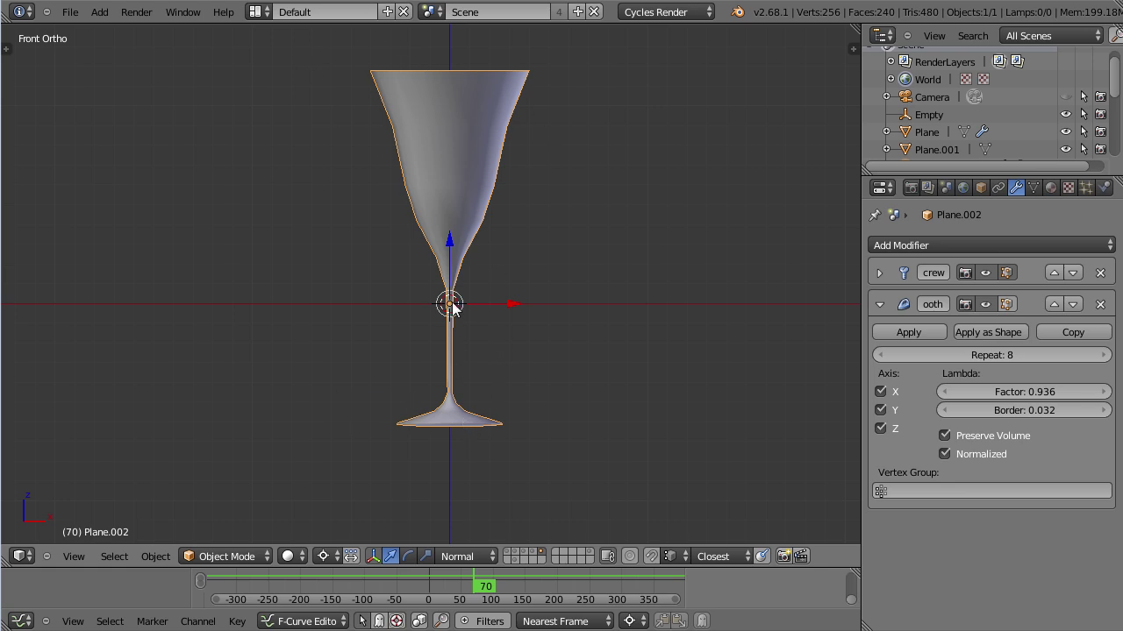
pyautogui.moveTo(1053, 391); pyautogui.dragTo(1028, 400)
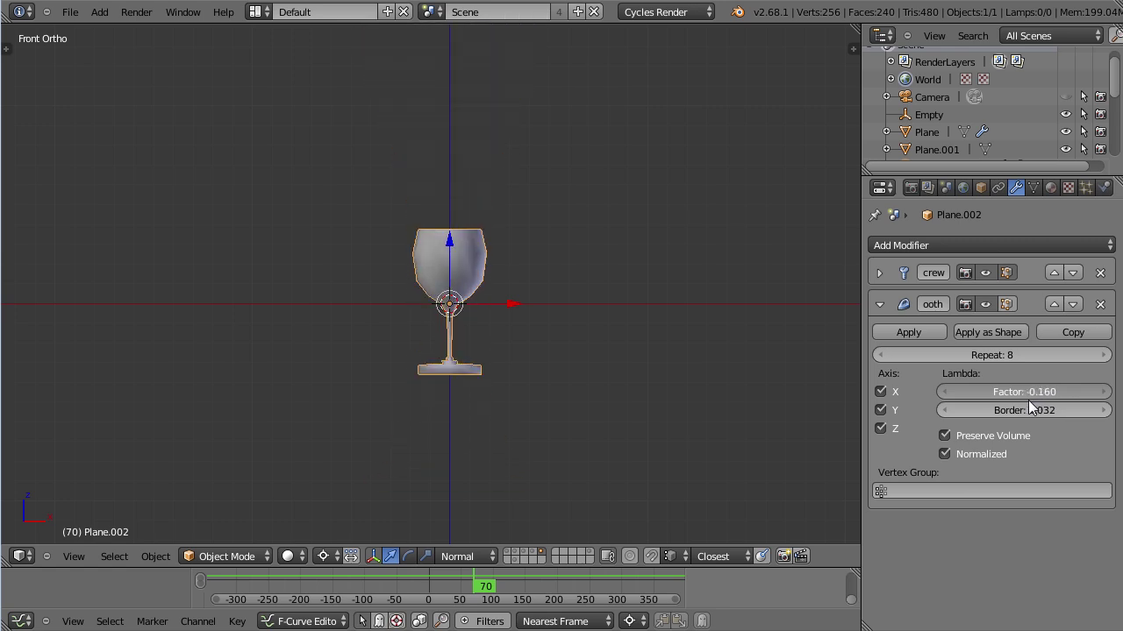
pyautogui.scroll(3, 568, 435)
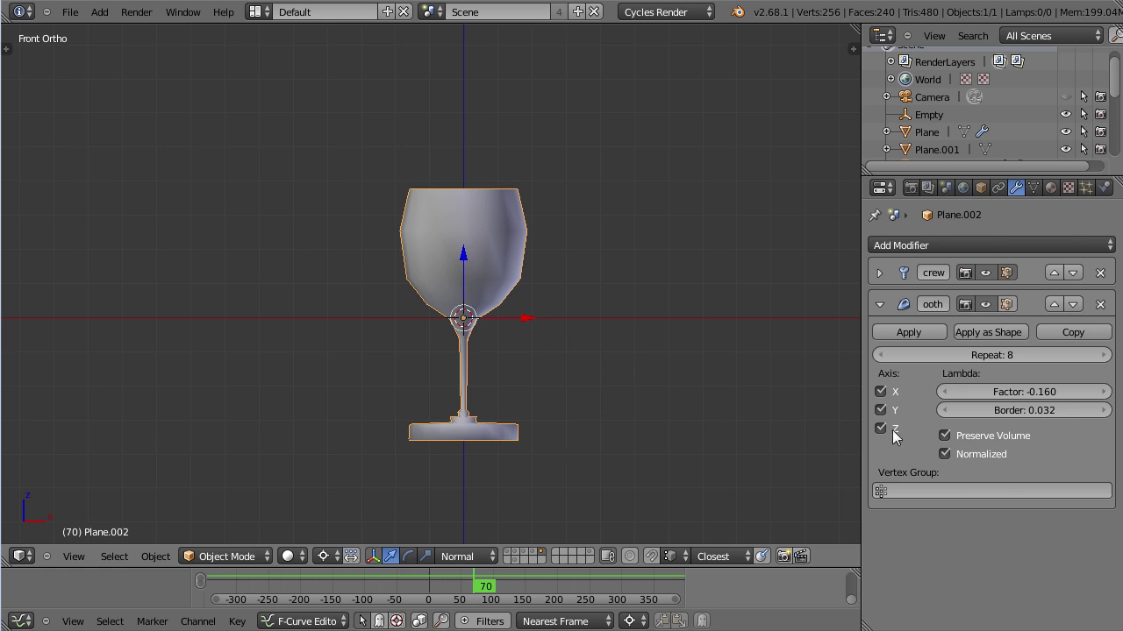
# Step: Limit the glass's smoothing to the vertex group 'Group', leaving Border unchanged
pyautogui.click(1036, 412)
pyautogui.press('Return')
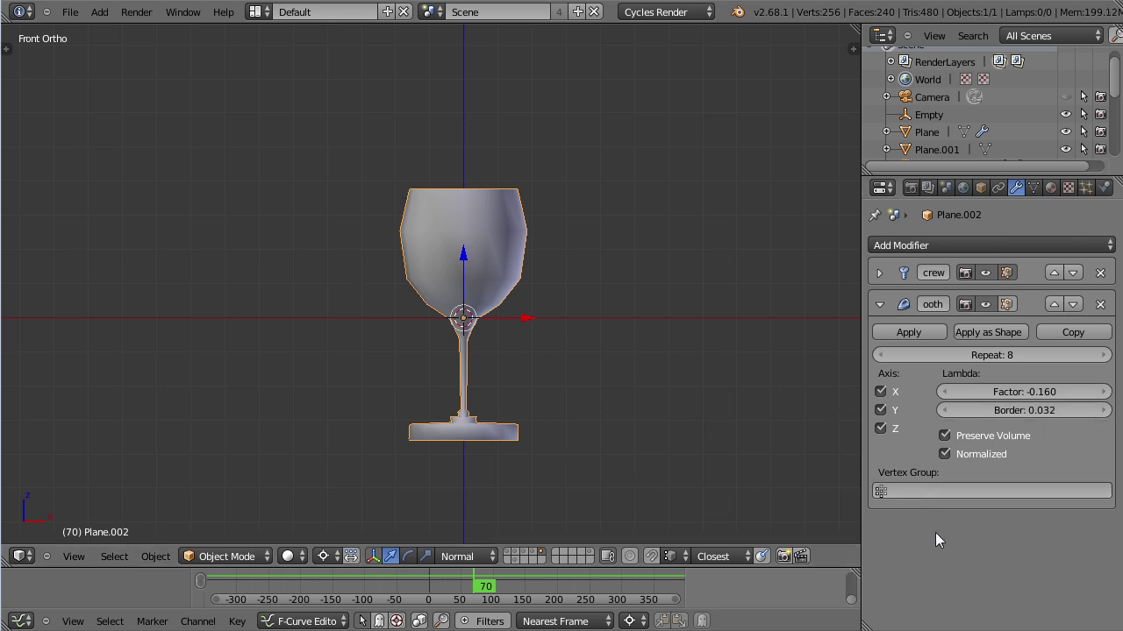
pyautogui.click(937, 491)
pyautogui.click(931, 326)
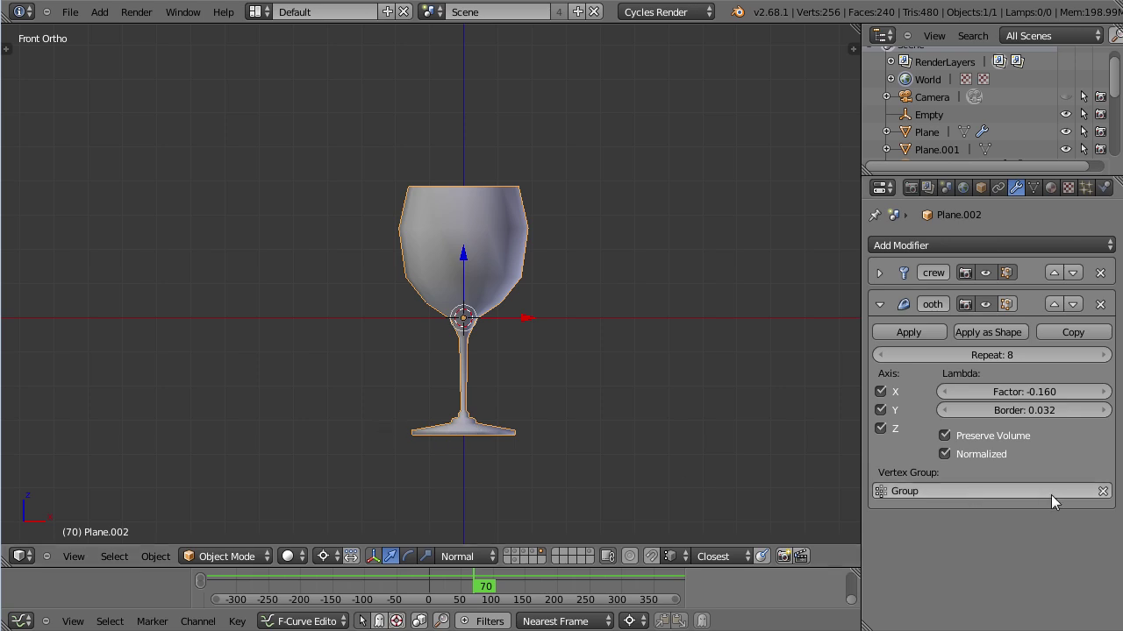
# Step: Set Factor to 0.512, turn off Preserve Volume, and finish with Factor 0.672
pyautogui.moveTo(1024, 392)
pyautogui.mouseDown()
pyautogui.moveTo(1040, 401)
pyautogui.moveTo(1017, 399)
pyautogui.mouseUp()
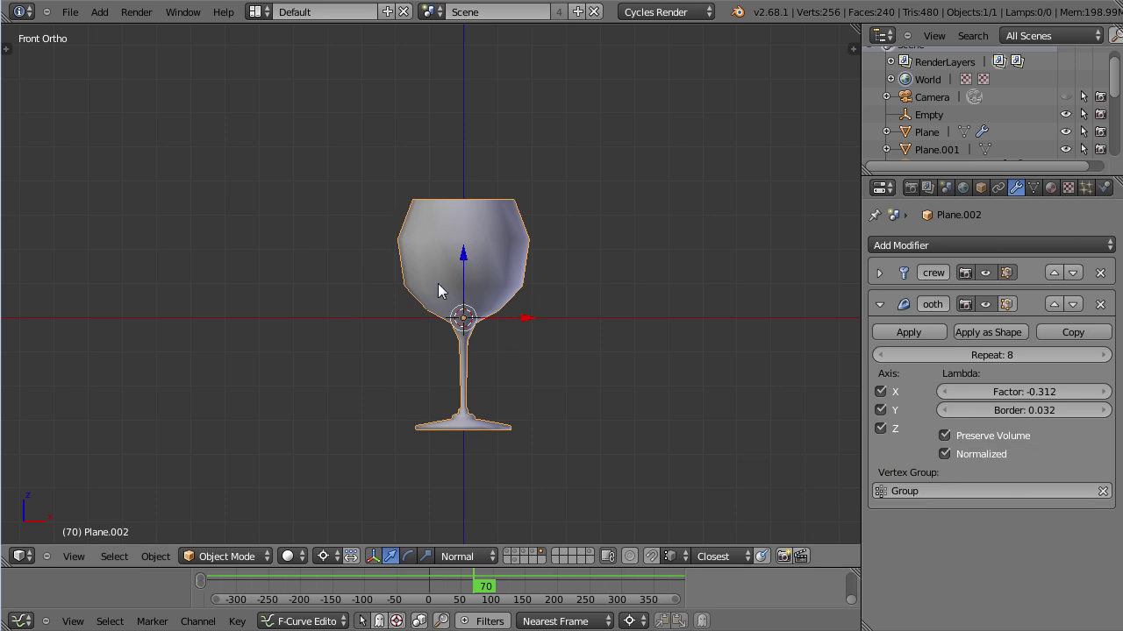
pyautogui.click(1017, 391)
pyautogui.write('0.512')
pyautogui.press('Return')
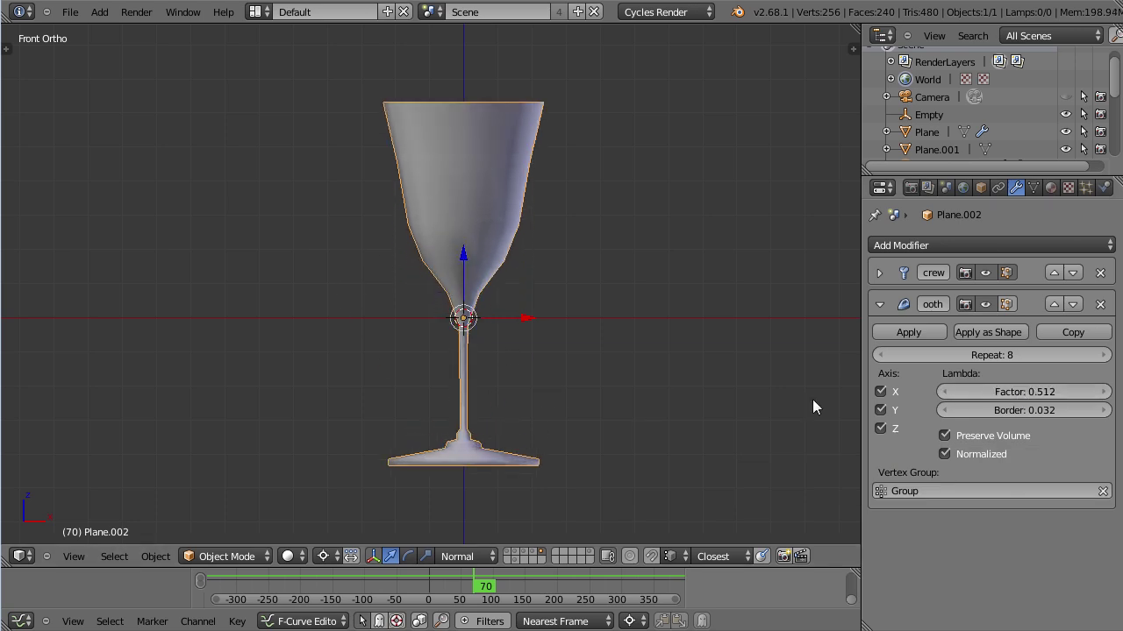
pyautogui.moveTo(1050, 398)
pyautogui.mouseDown()
pyautogui.moveTo(1025, 403)
pyautogui.moveTo(1044, 399)
pyautogui.mouseUp()
pyautogui.click(1001, 430)
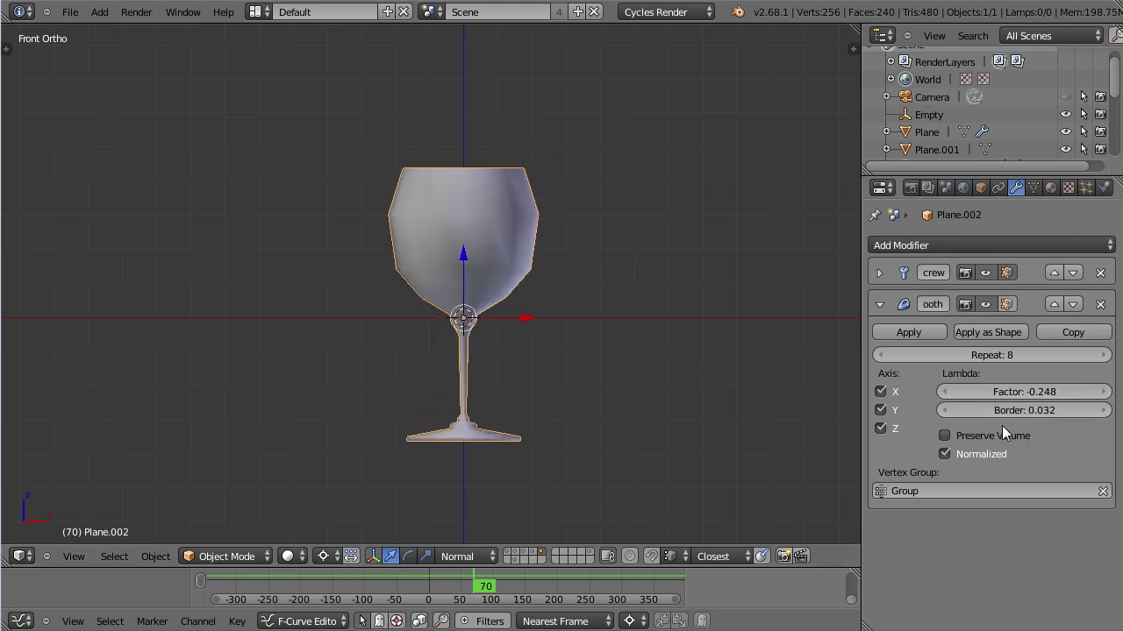
pyautogui.moveTo(1012, 392)
pyautogui.mouseDown()
pyautogui.moveTo(989, 406)
pyautogui.moveTo(1018, 405)
pyautogui.moveTo(1008, 405)
pyautogui.mouseUp()
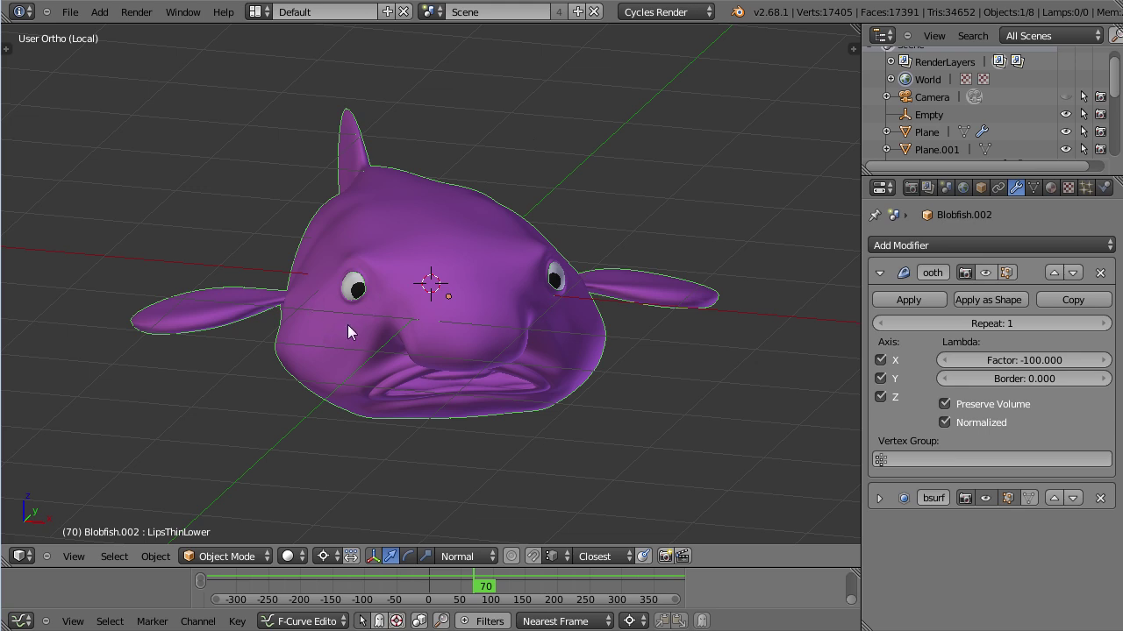
# Step: Orbit around the blobfish and step its smoothing Repeat up to 3, then back to 1
pyautogui.moveTo(360, 364); pyautogui.dragTo(366, 387, button='middle')
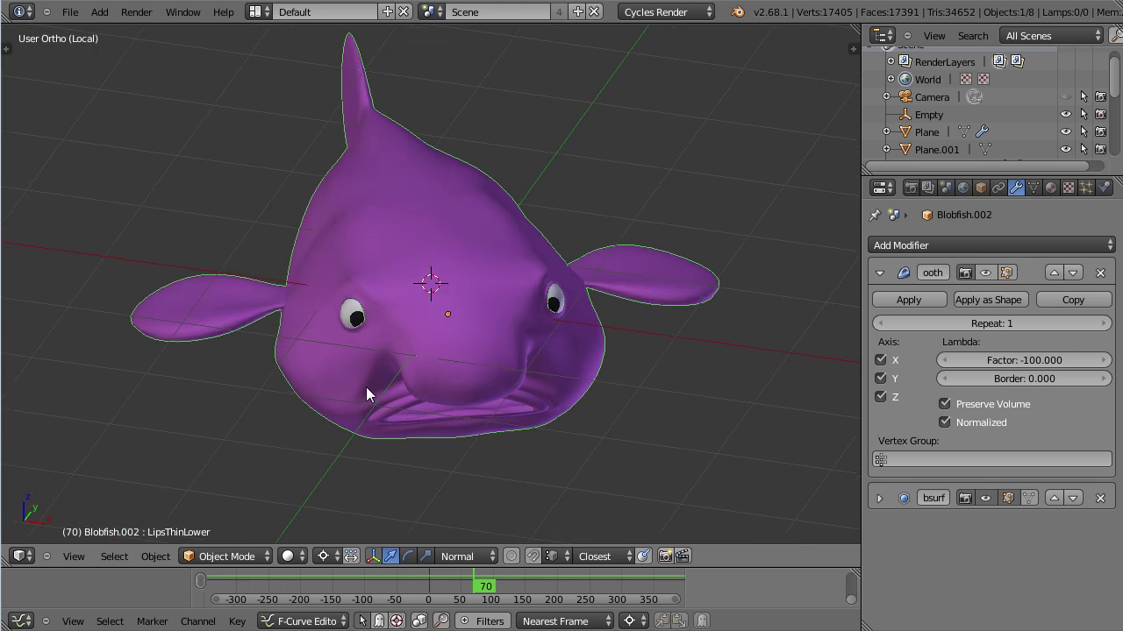
pyautogui.click(985, 270)
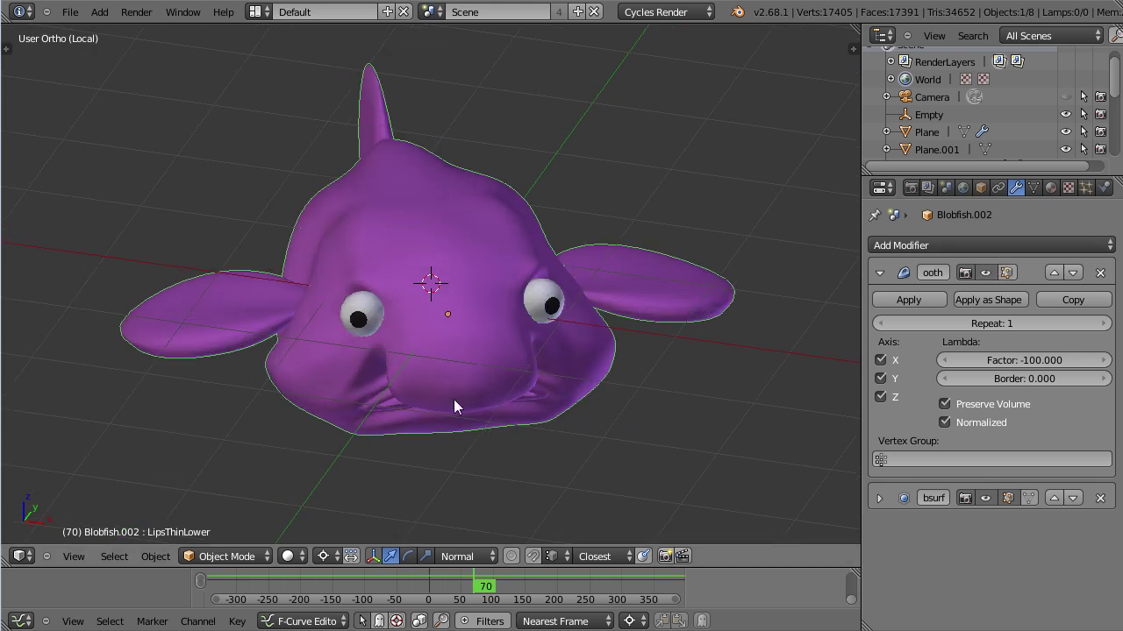
pyautogui.moveTo(454, 399); pyautogui.dragTo(463, 378, button='middle')
pyautogui.scroll(2, 595, 391)
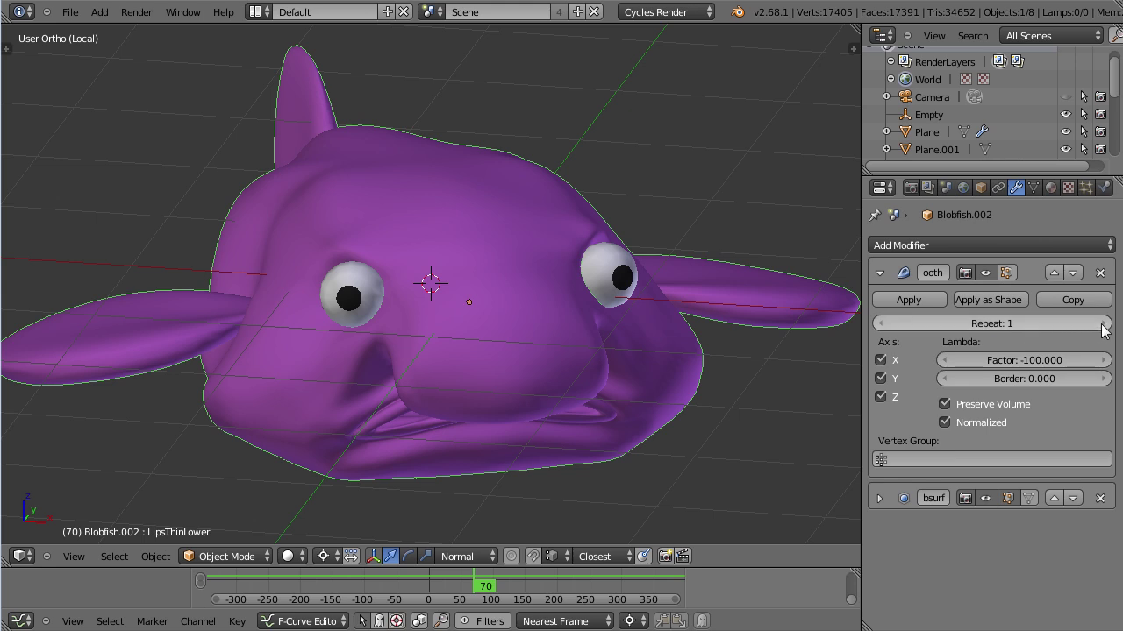
pyautogui.click(1102, 324)
pyautogui.click(1103, 323)
pyautogui.click(880, 323)
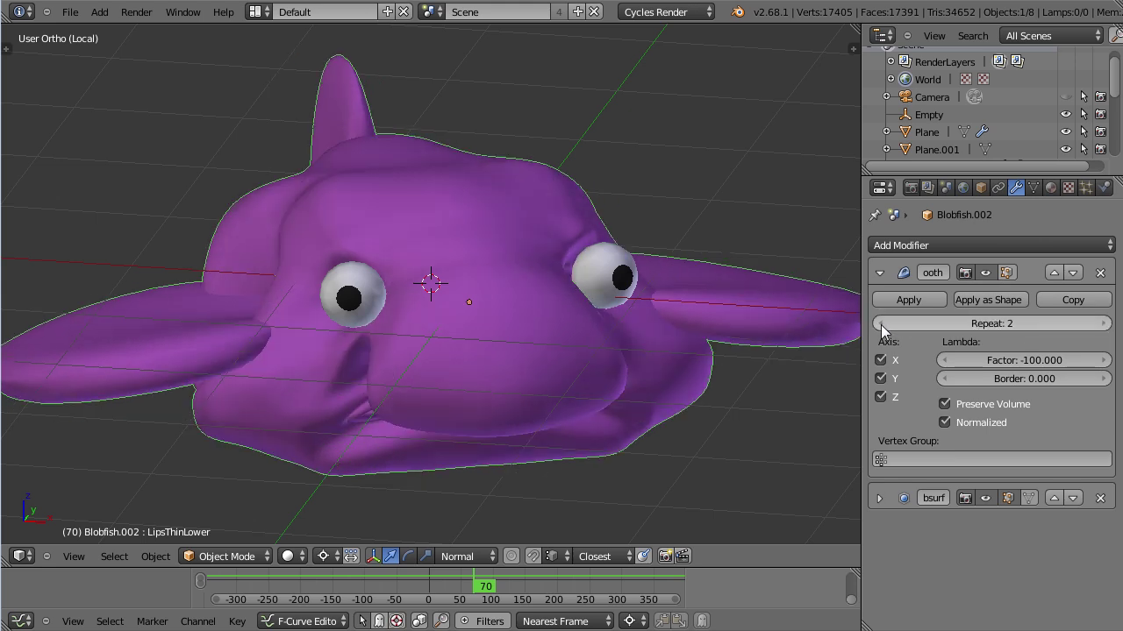
pyautogui.click(881, 324)
# Step: From a frontal view, compare Repeat 2 and 3 again before returning to 1
pyautogui.scroll(-2, 440, 318)
pyautogui.moveTo(440, 312); pyautogui.dragTo(460, 320, button='middle')
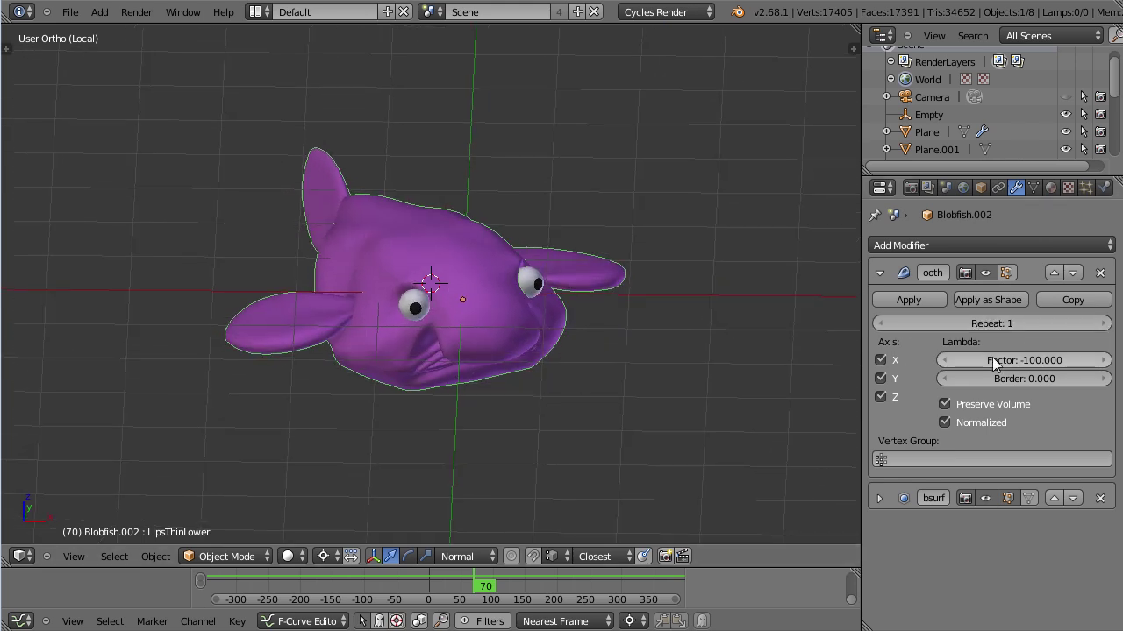
pyautogui.click(1098, 323)
pyautogui.click(1098, 323)
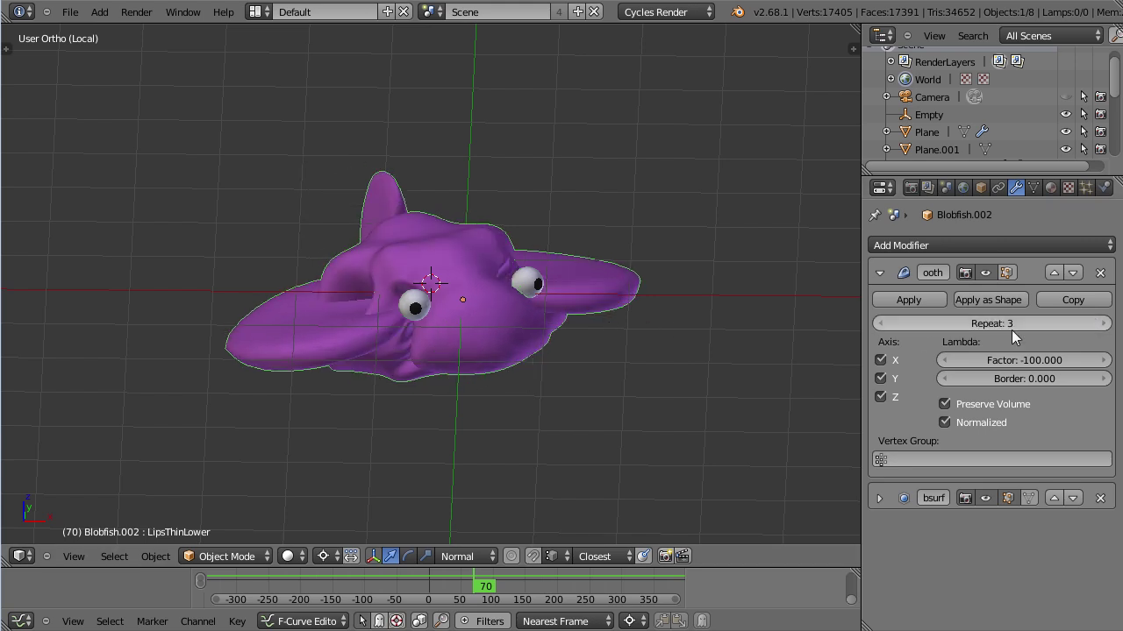
pyautogui.click(880, 324)
pyautogui.click(881, 323)
pyautogui.moveTo(503, 444); pyautogui.dragTo(526, 421, button='middle')
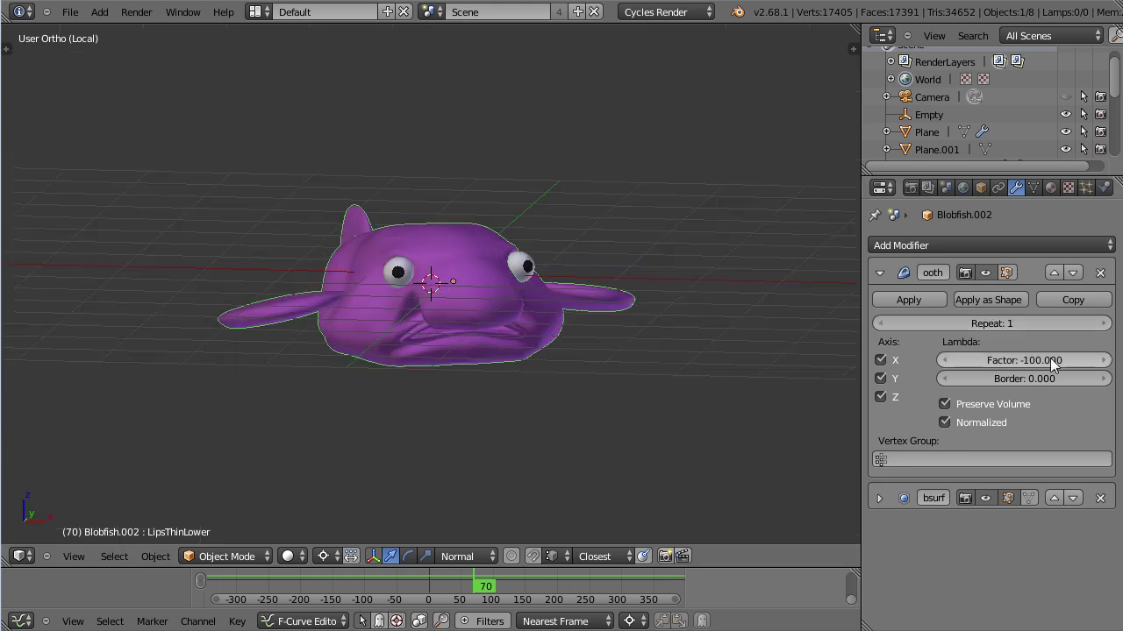
pyautogui.scroll(4, 510, 418)
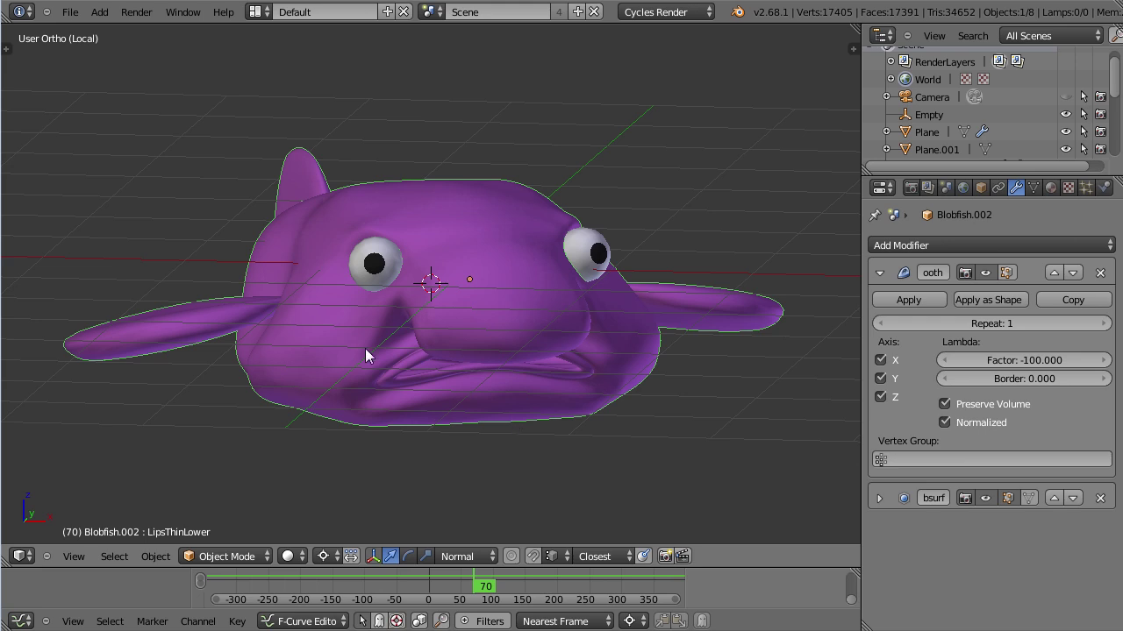
pyautogui.moveTo(550, 368); pyautogui.dragTo(529, 376, button='middle')
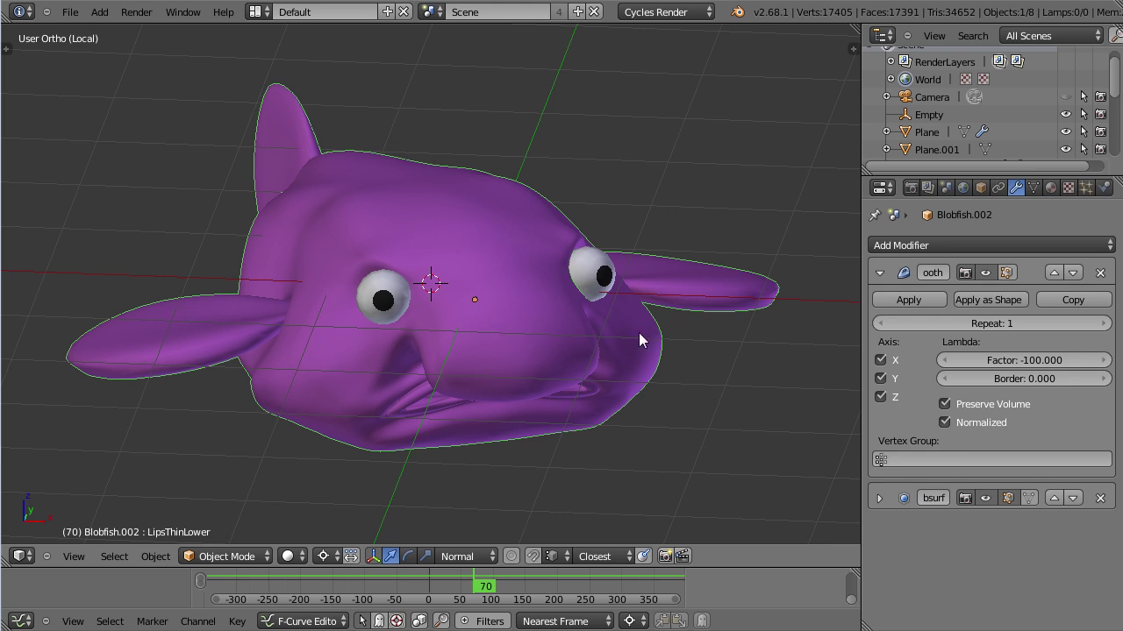
# Step: Make the blobfish's Factor slightly more negative and try Repeat 2, then undo it
pyautogui.moveTo(639, 333); pyautogui.dragTo(720, 351, button='middle')
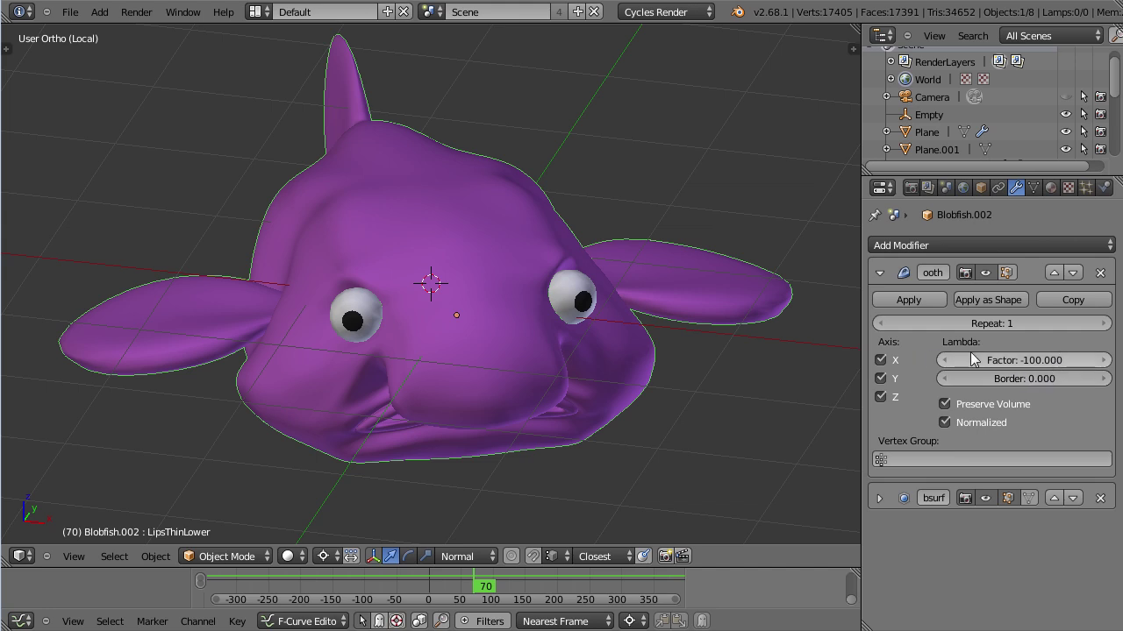
pyautogui.moveTo(1047, 371); pyautogui.dragTo(1088, 361)
pyautogui.click(1101, 324)
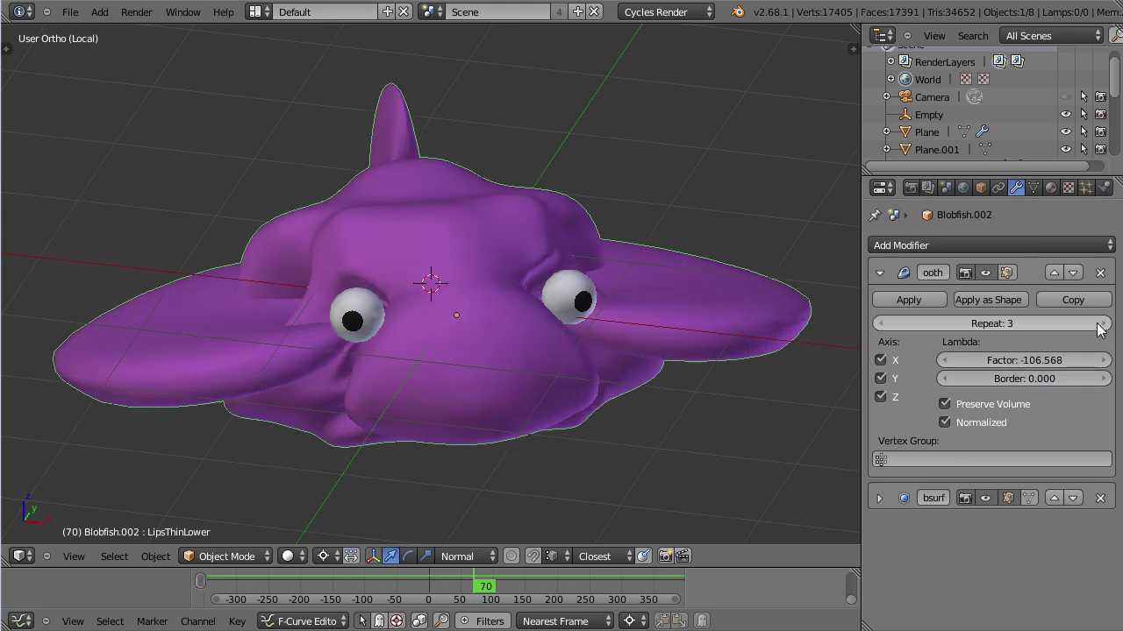
pyautogui.hotkey('ctrl', 'z')
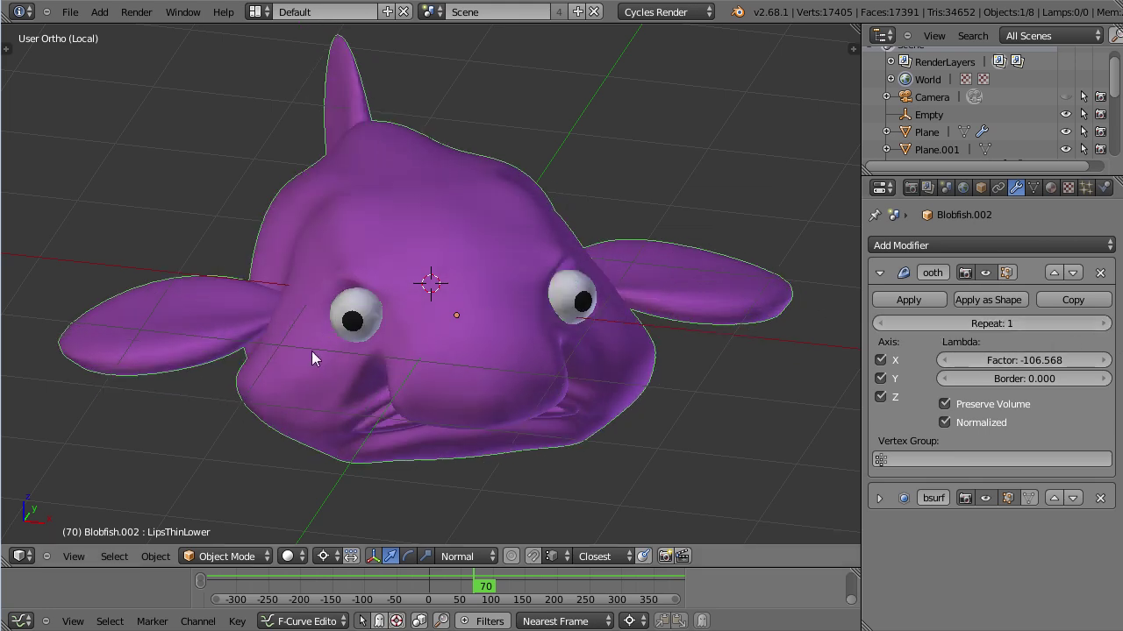
# Step: Orbit around the blobfish and push the Factor further negative to about -114.5
pyautogui.moveTo(310, 358); pyautogui.dragTo(344, 395, button='middle')
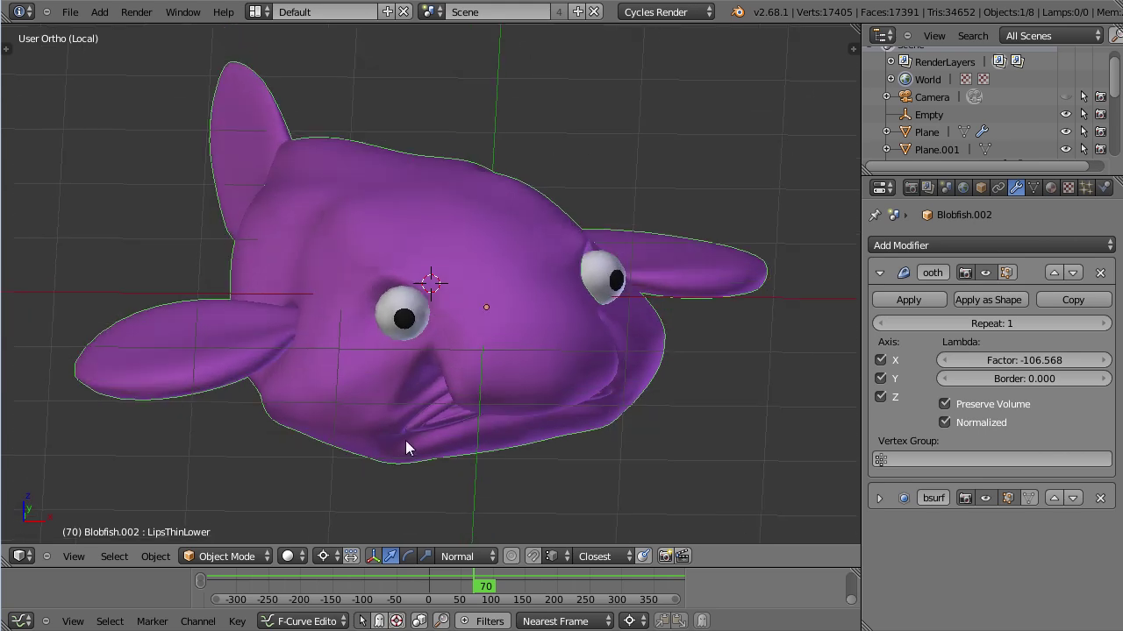
pyautogui.moveTo(784, 431); pyautogui.dragTo(620, 400, button='middle')
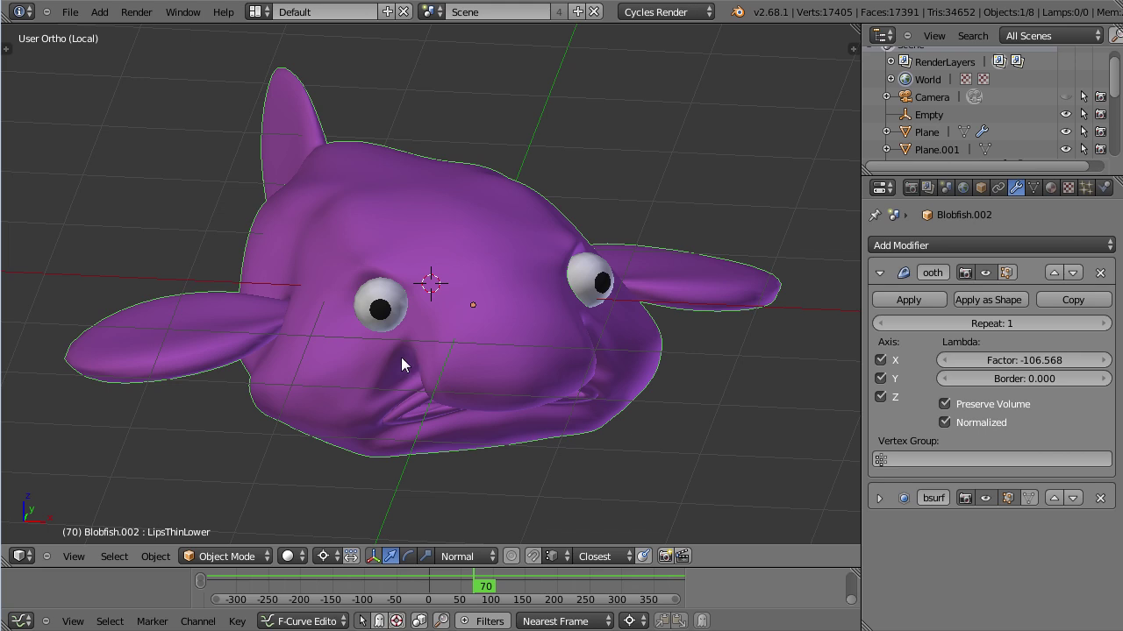
pyautogui.moveTo(401, 357); pyautogui.dragTo(450, 363, button='middle')
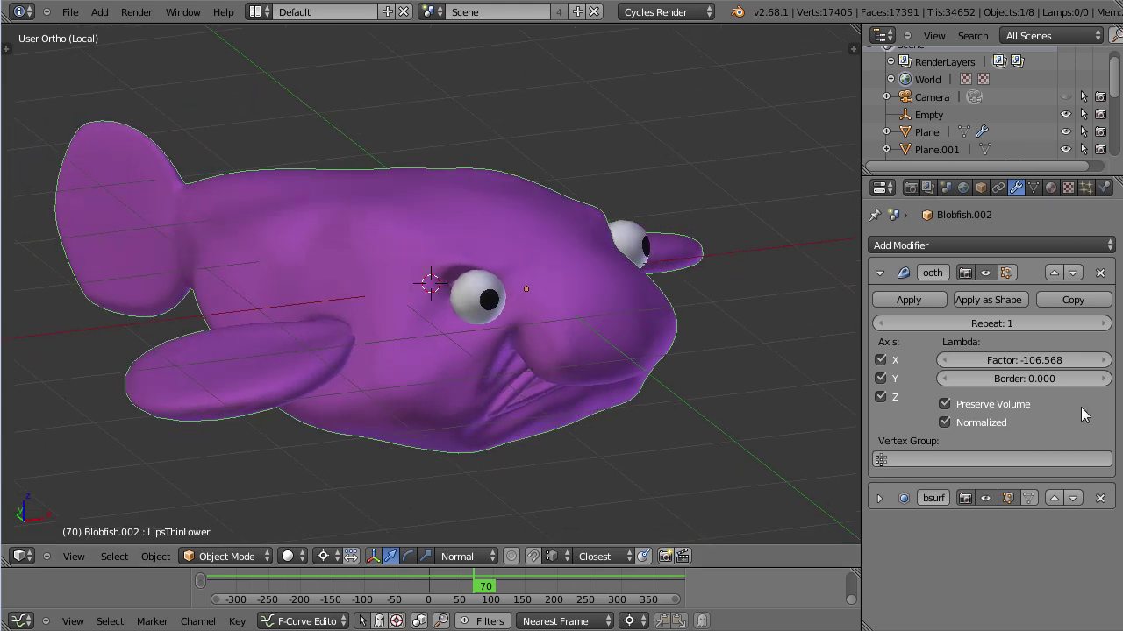
pyautogui.moveTo(545, 362); pyautogui.dragTo(429, 401, button='middle')
pyautogui.moveTo(666, 400); pyautogui.dragTo(702, 386, button='middle')
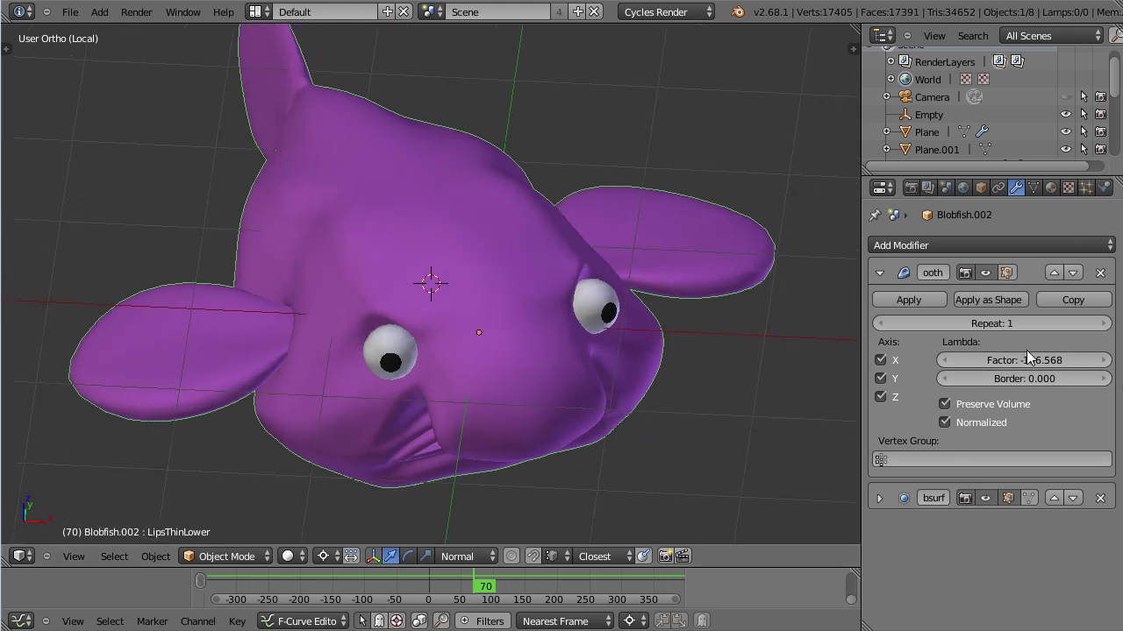
pyautogui.moveTo(1034, 359)
pyautogui.mouseDown()
pyautogui.moveTo(966, 358)
pyautogui.moveTo(1035, 357)
pyautogui.mouseUp()
# Step: Raise the blobfish's smoothing Repeat step by step up to 6 and inspect the result
pyautogui.click(1102, 323)
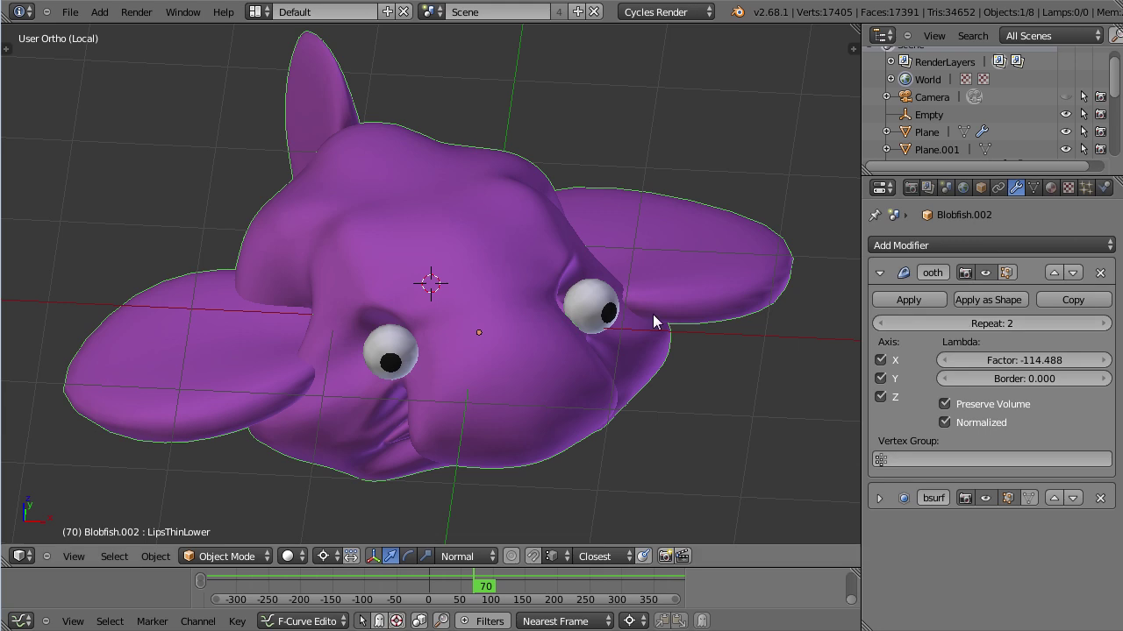
pyautogui.moveTo(501, 366); pyautogui.dragTo(568, 347, button='middle')
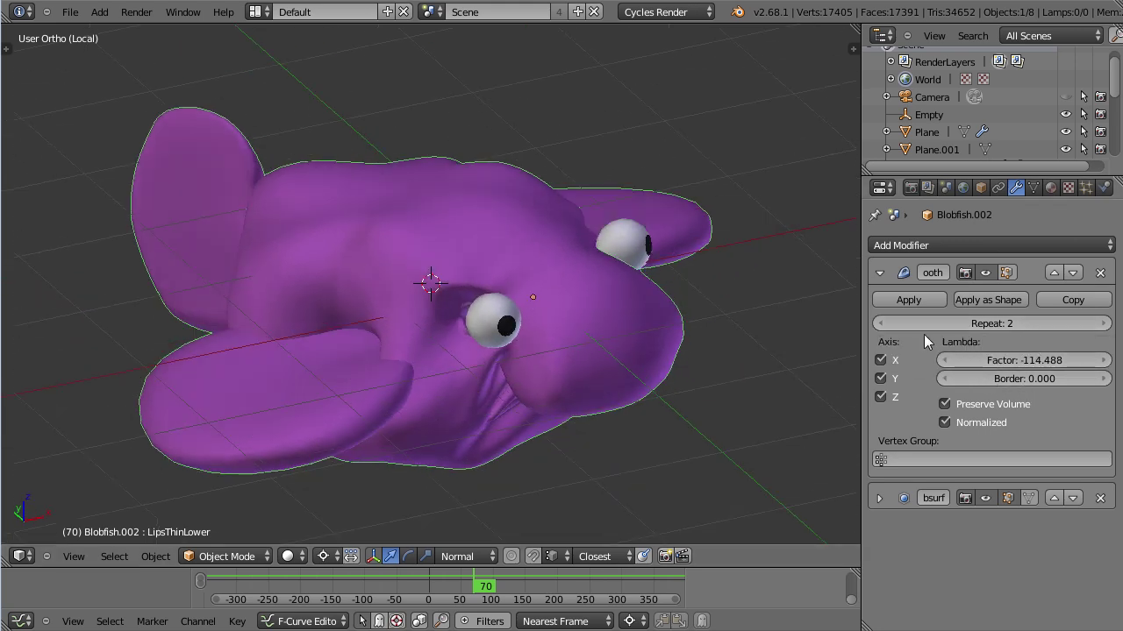
pyautogui.click(1088, 324)
pyautogui.click(1087, 324)
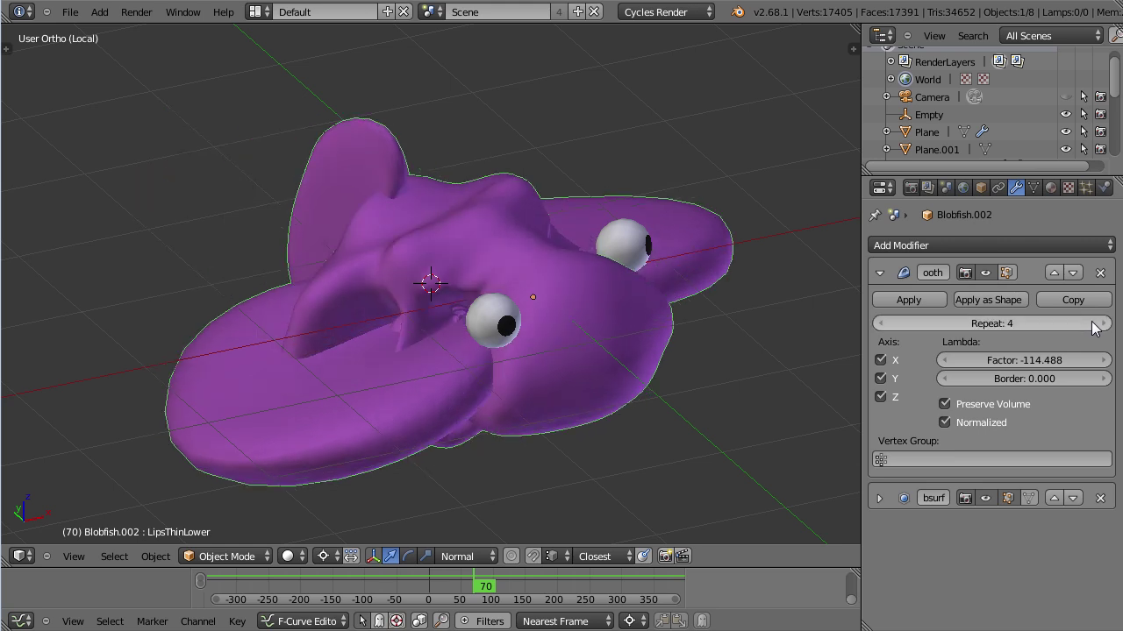
pyautogui.click(1087, 324)
pyautogui.click(1088, 324)
pyautogui.moveTo(508, 356); pyautogui.dragTo(474, 364, button='middle')
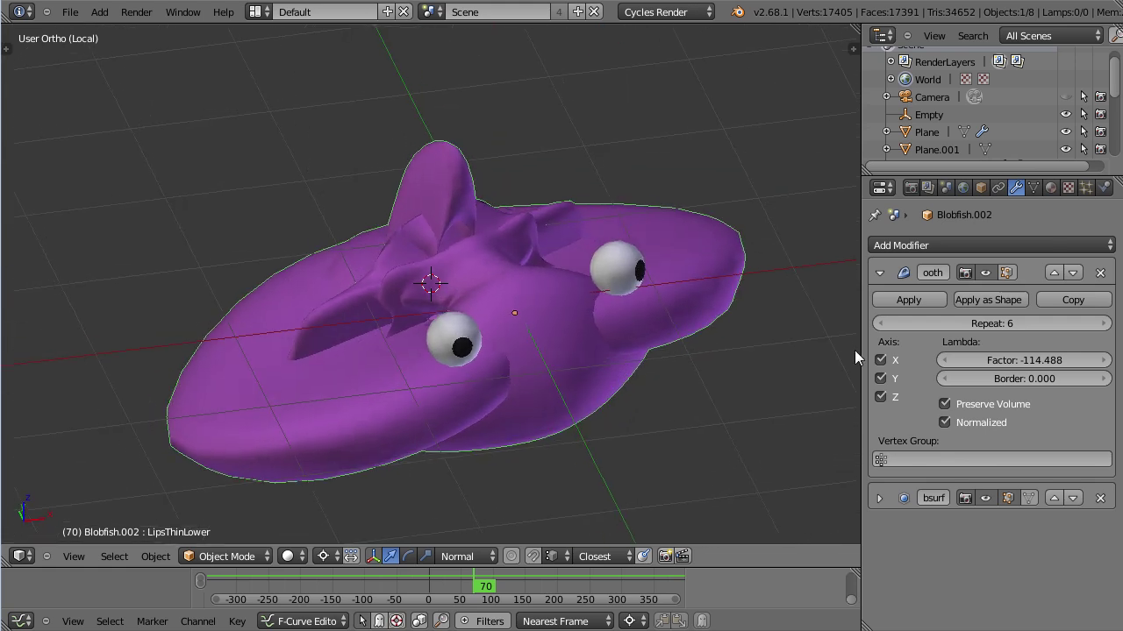
# Step: Lower the Repeat count again and nudge the Factor to -114.024
pyautogui.click(886, 324)
pyautogui.click(886, 325)
pyautogui.click(887, 325)
pyautogui.click(887, 325)
pyautogui.click(886, 325)
pyautogui.click(887, 325)
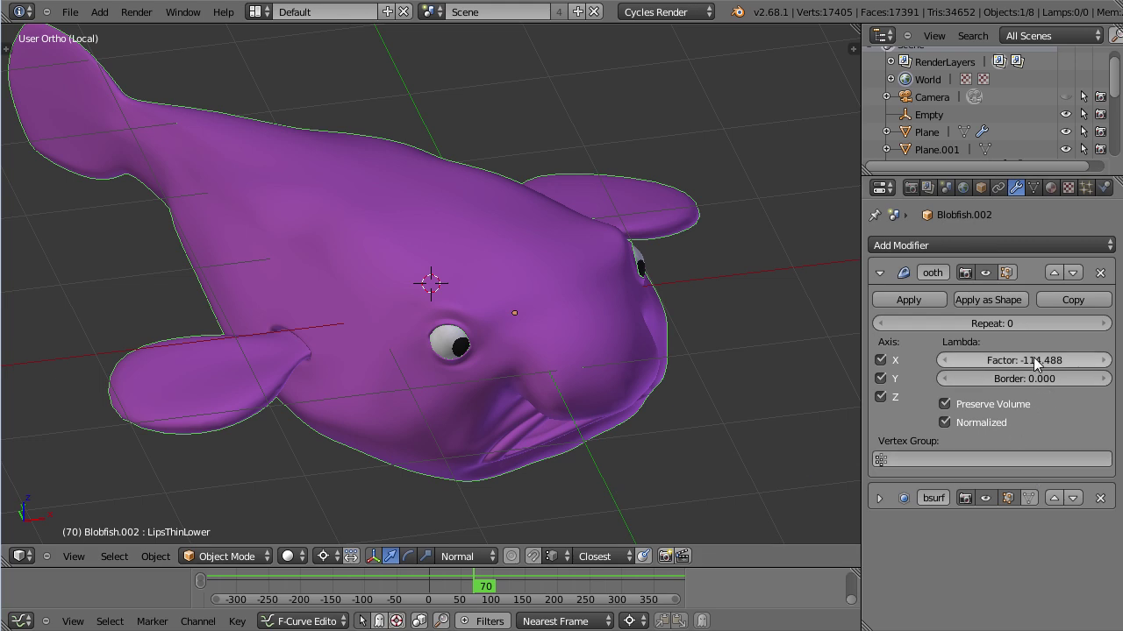
pyautogui.moveTo(1033, 357); pyautogui.dragTo(1000, 365)
# Step: Turn off Normalized smoothing and raise Repeat to 3 to see the blobfish stretch
pyautogui.click(1103, 324)
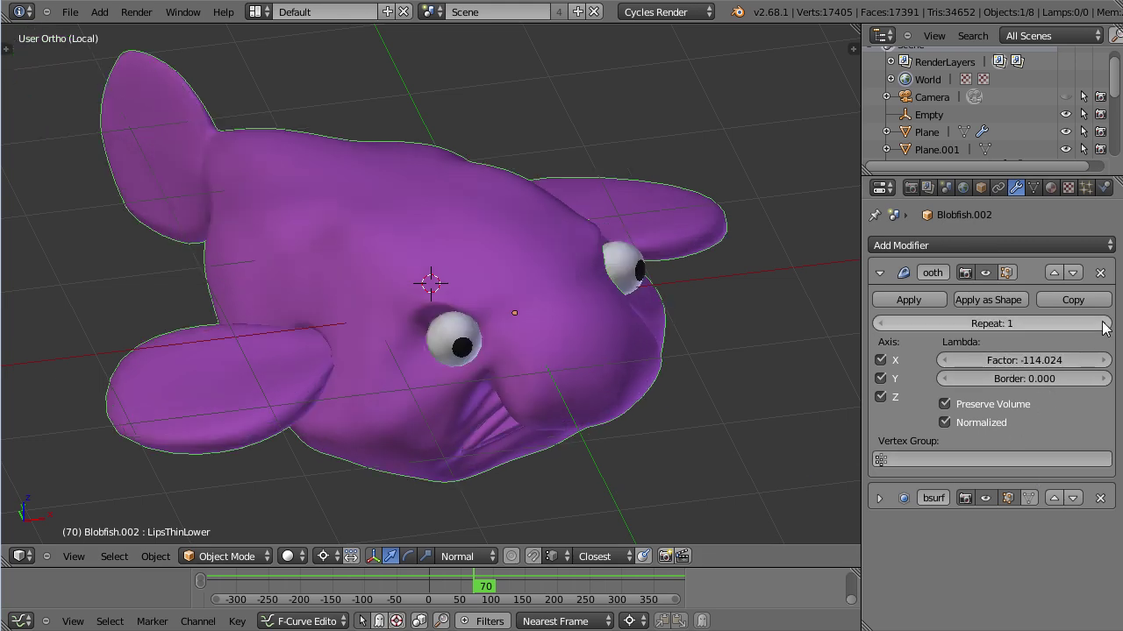
pyautogui.moveTo(567, 384); pyautogui.dragTo(667, 386, button='middle')
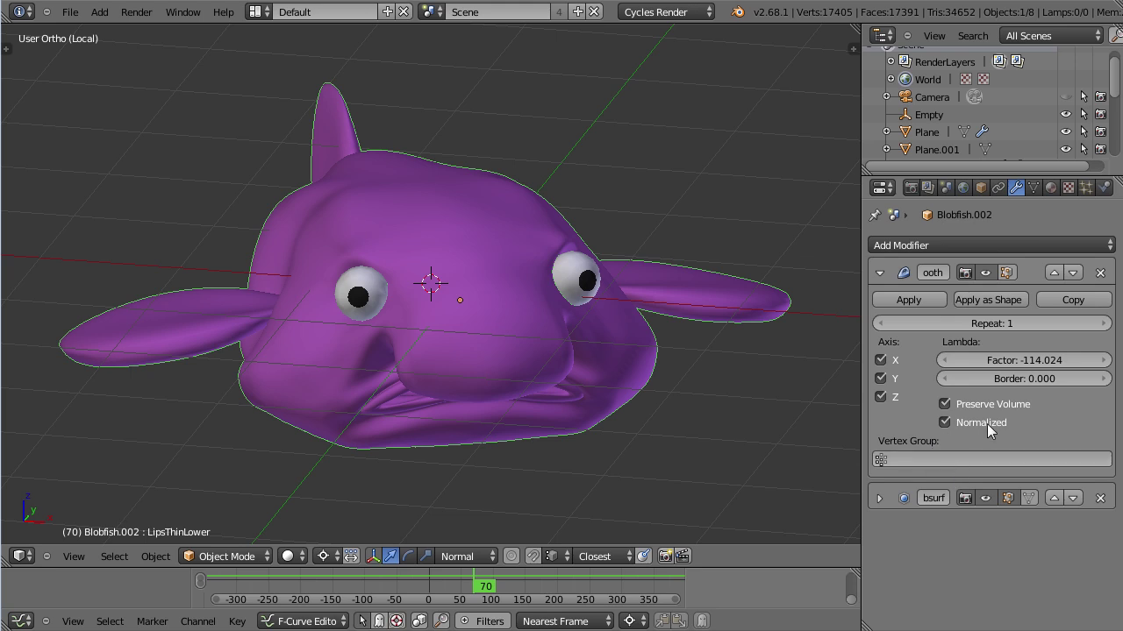
pyautogui.click(946, 422)
pyautogui.moveTo(741, 409); pyautogui.dragTo(636, 409, button='middle')
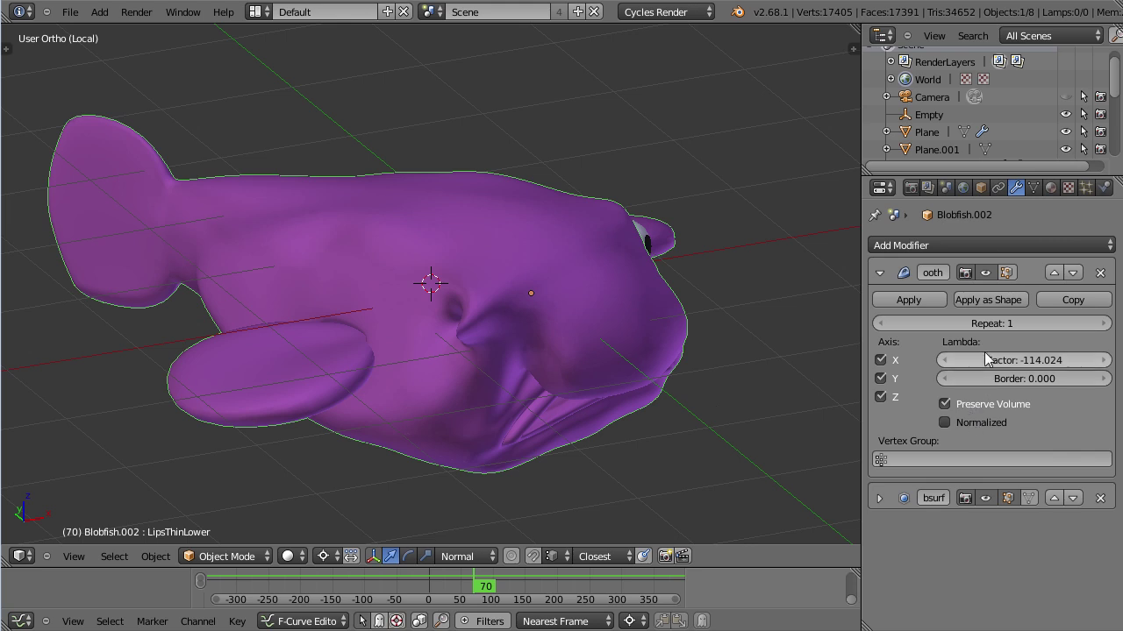
pyautogui.click(1103, 323)
pyautogui.click(1102, 324)
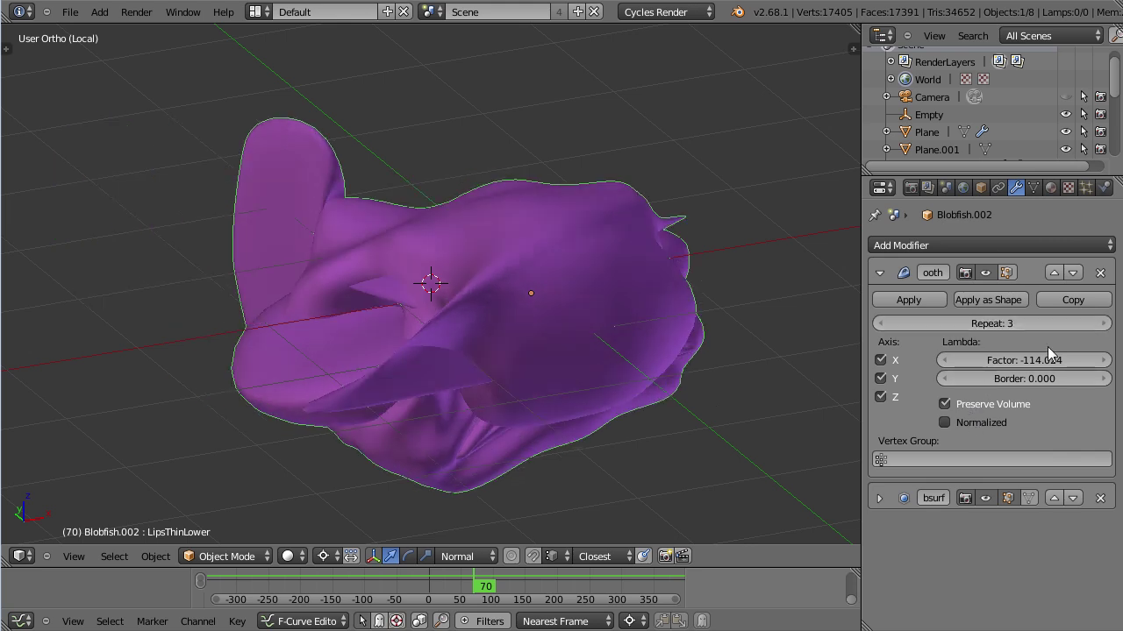
pyautogui.moveTo(719, 403); pyautogui.dragTo(607, 386, button='middle')
# Step: Nudge the Factor up and down, then set it back to -114.024
pyautogui.click(942, 361)
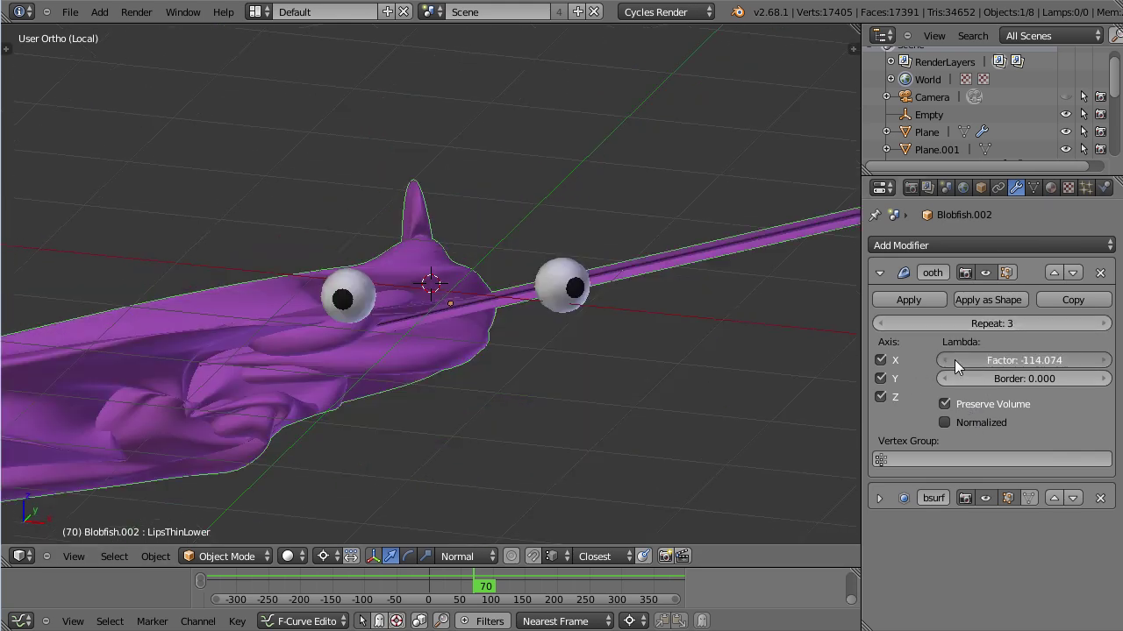
pyautogui.click(1088, 369)
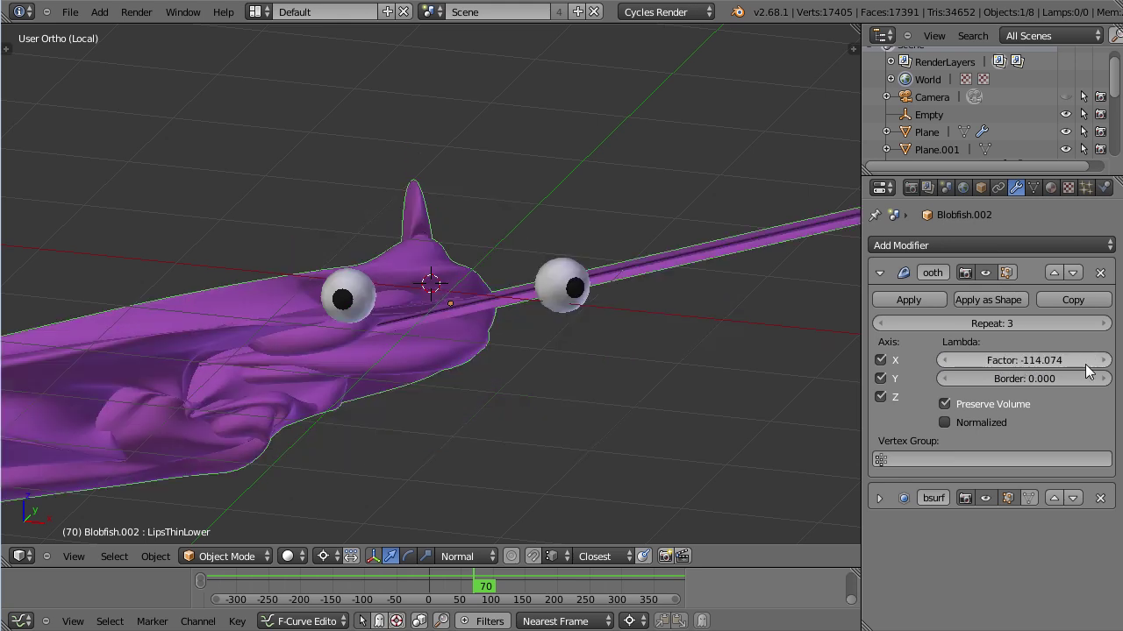
pyautogui.click(950, 362)
pyautogui.click(1027, 362)
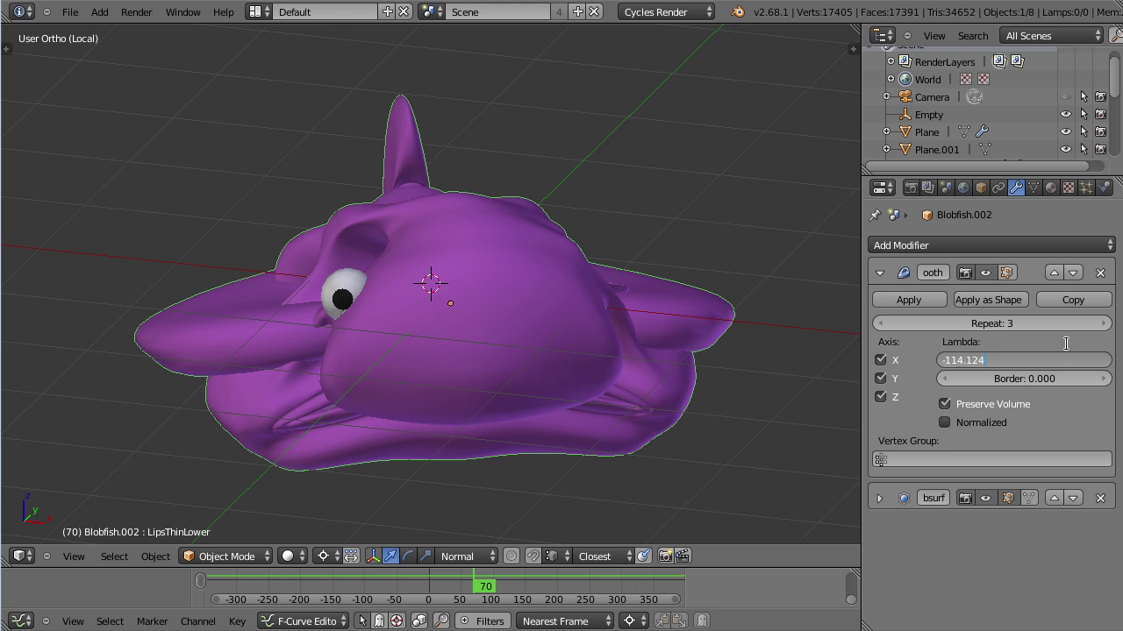
pyautogui.click(1102, 361)
pyautogui.click(1102, 360)
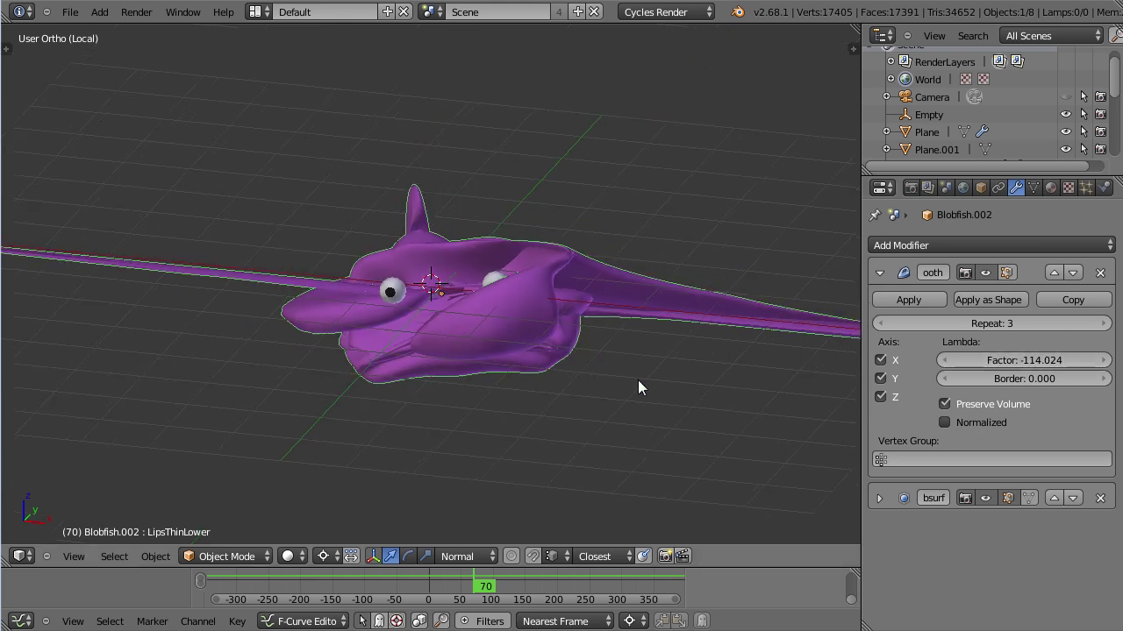
# Step: Toggle the blobfish's Normalized smoothing off and back on, leaving it enabled
pyautogui.click(944, 421)
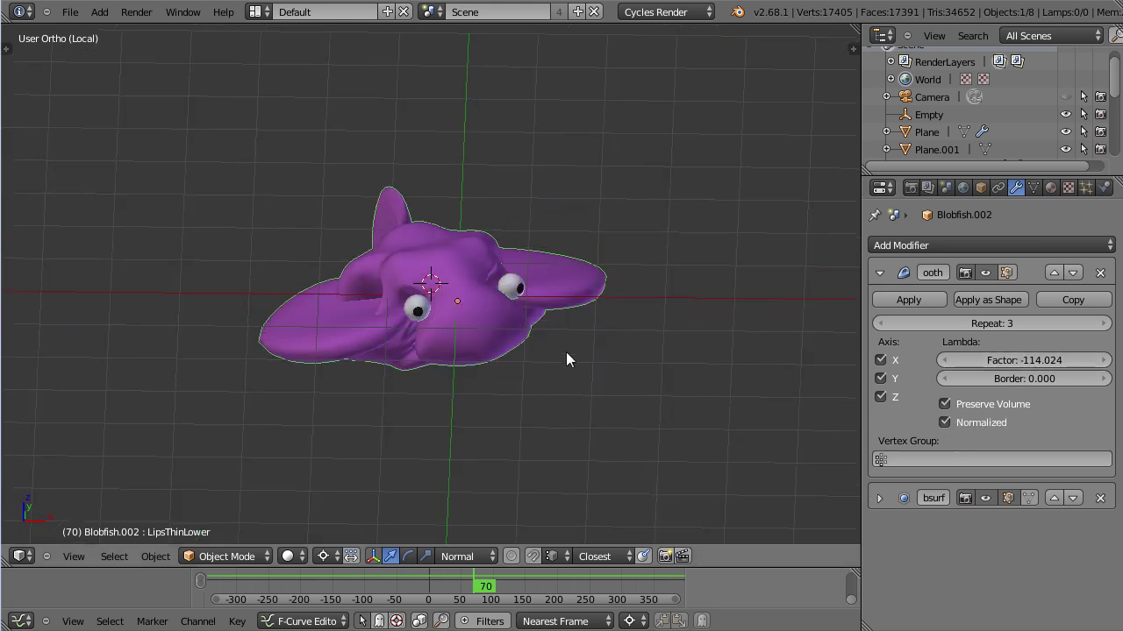
pyautogui.scroll(3, 565, 355)
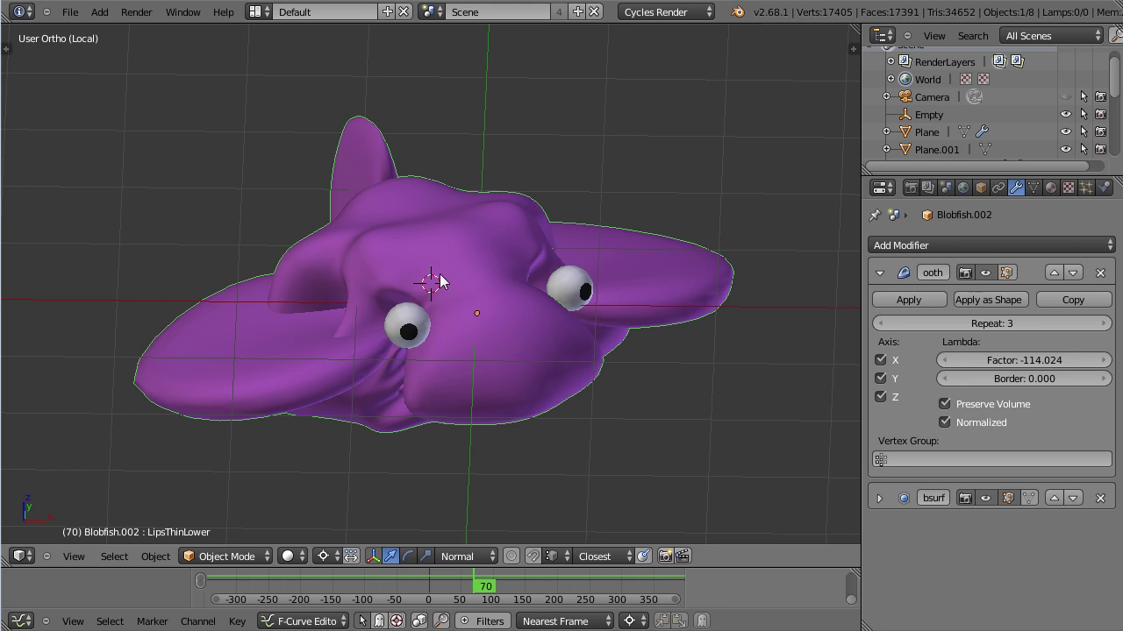
pyautogui.click(944, 422)
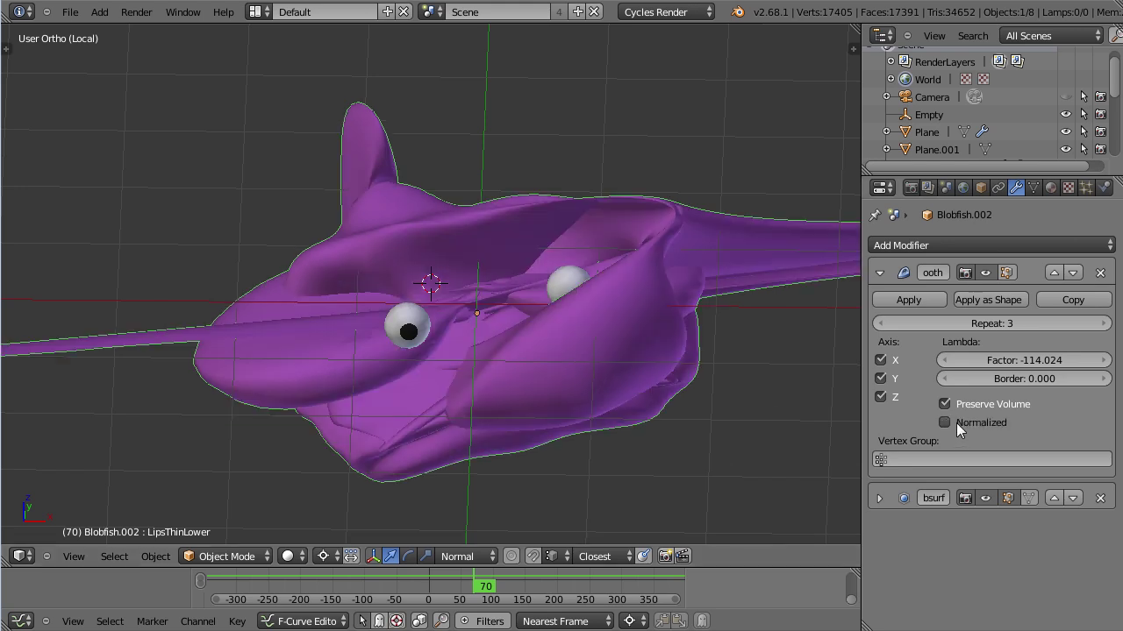
pyautogui.scroll(-5, 541, 390)
pyautogui.scroll(6, 541, 390)
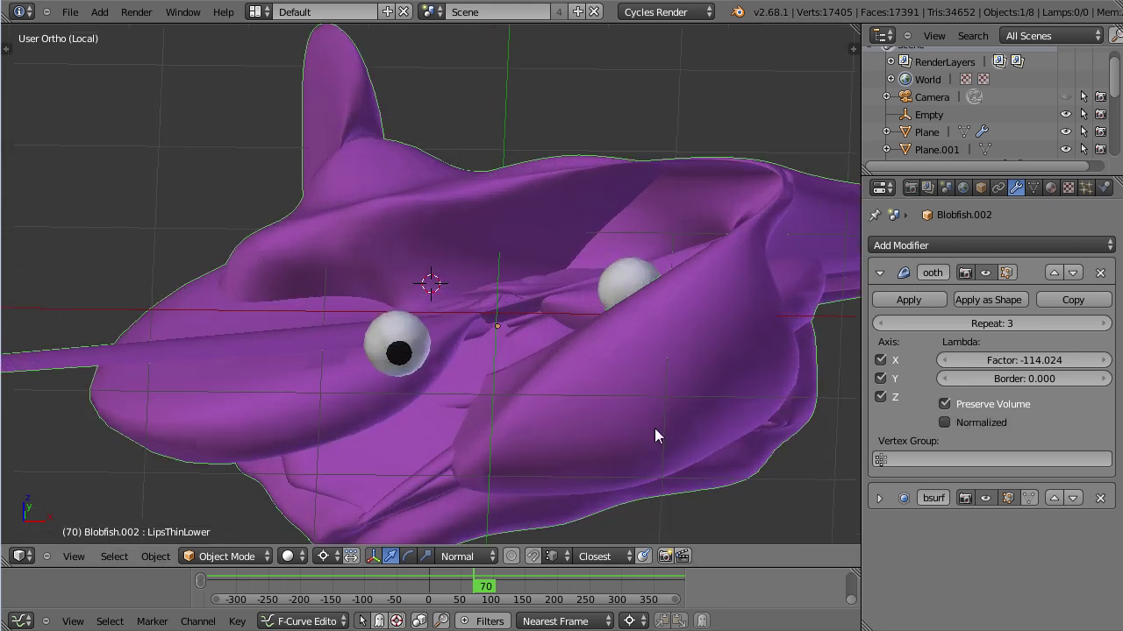
pyautogui.click(944, 422)
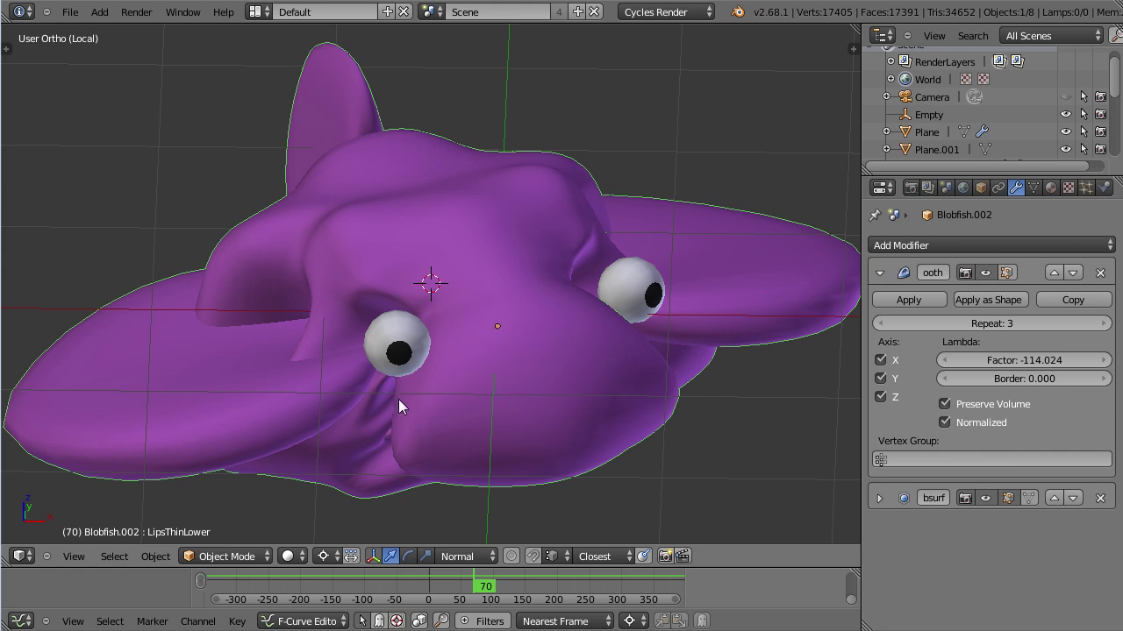
# Step: Lower the blobfish's smoothing Repeat to 0, then view the three face scans from the front
pyautogui.moveTo(399, 400); pyautogui.dragTo(451, 405, button='middle')
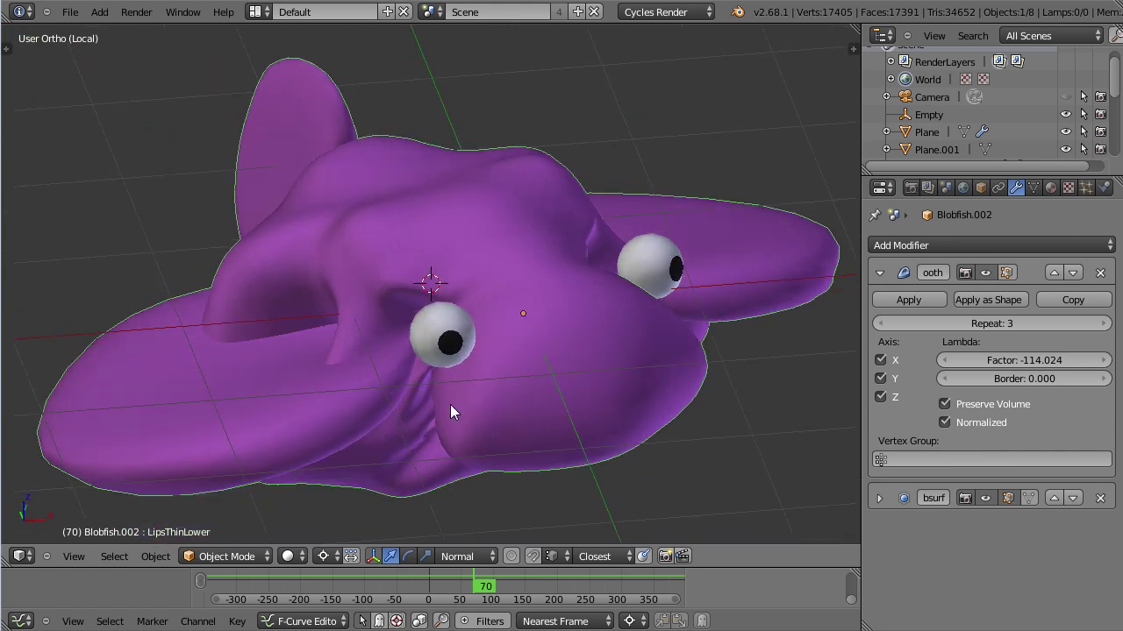
pyautogui.click(882, 322)
pyautogui.click(882, 323)
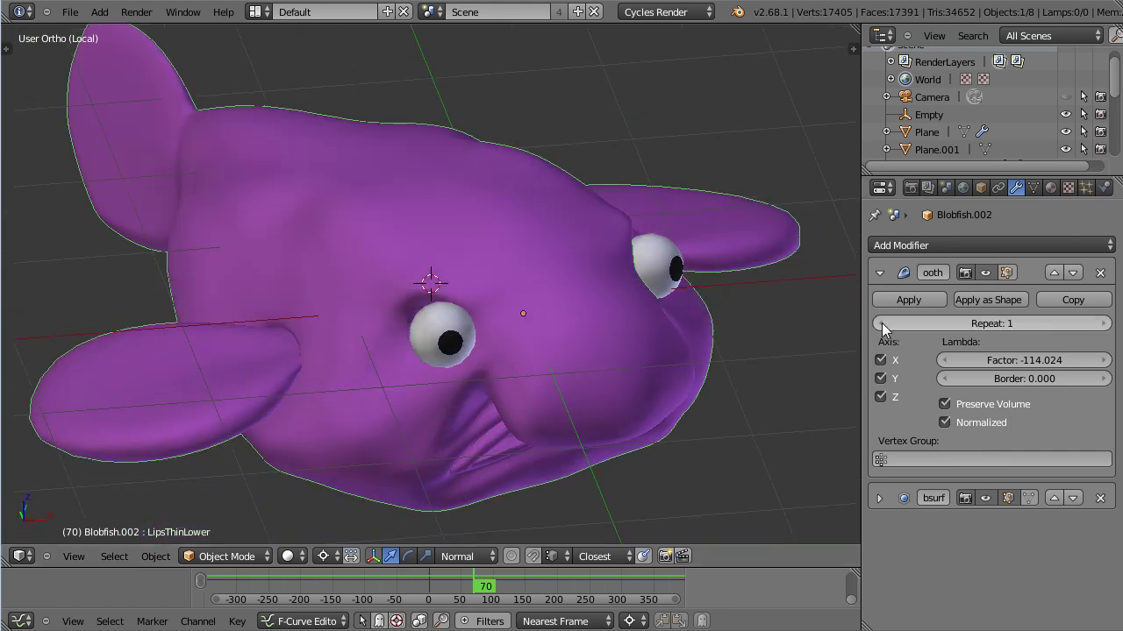
pyautogui.click(881, 323)
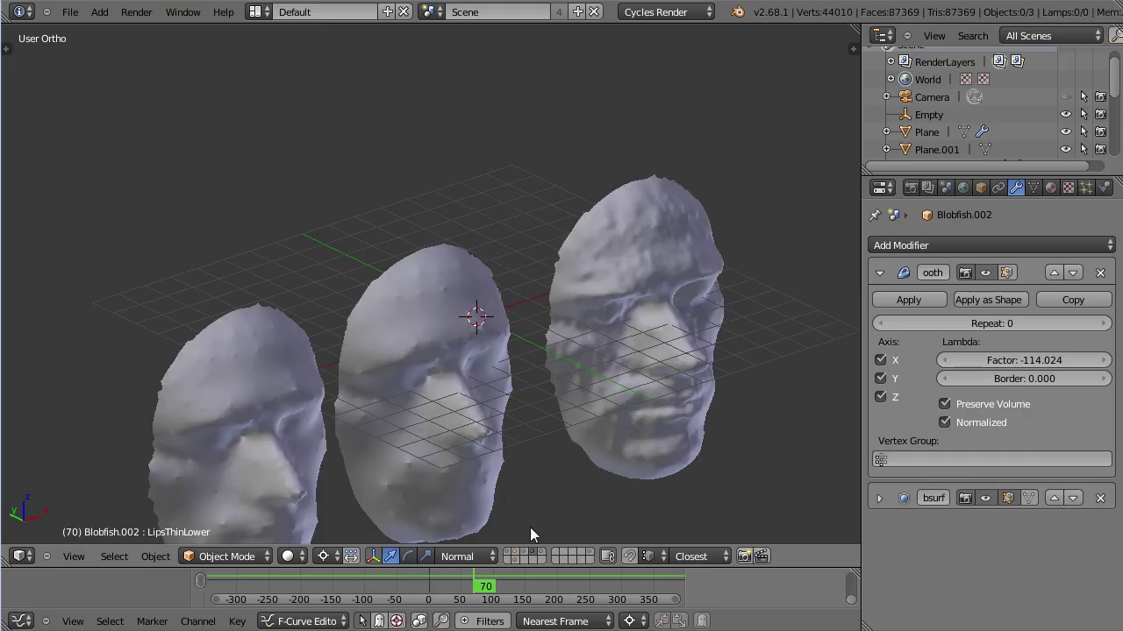
pyautogui.moveTo(525, 388); pyautogui.dragTo(447, 335, button='middle')
pyautogui.scroll(2, 447, 335)
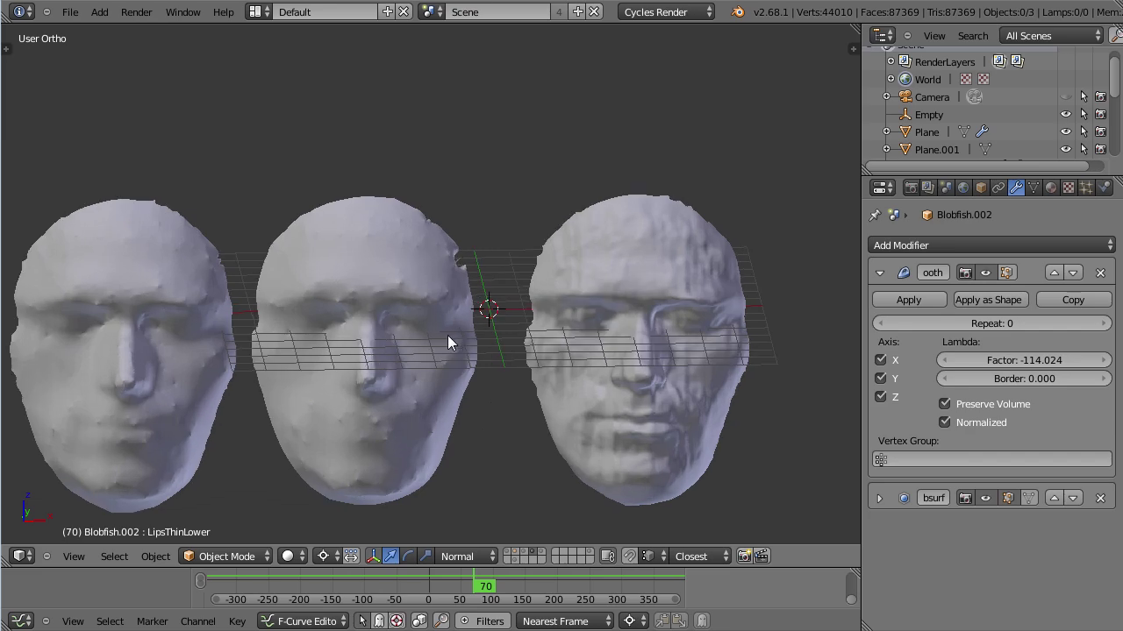